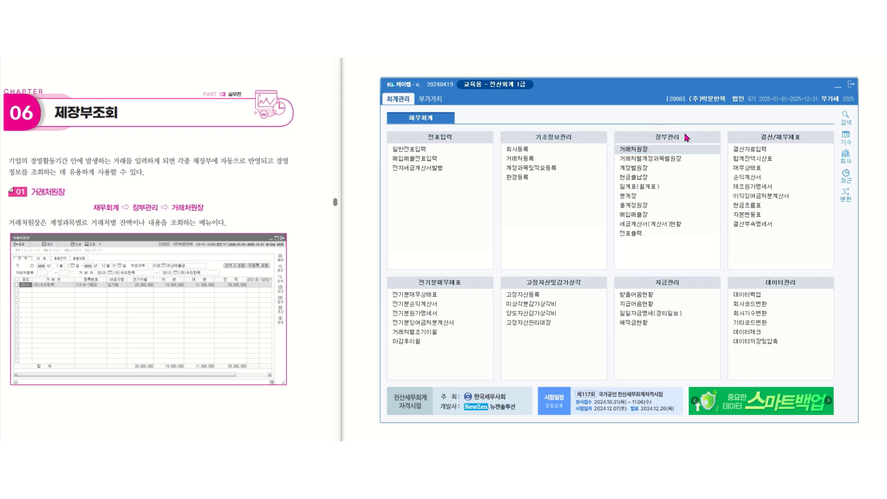
- Open the 거래처원장 ledger and highlight 거래처, 잔액 and 내용 in the textbook's description of it
left_click(652, 150)
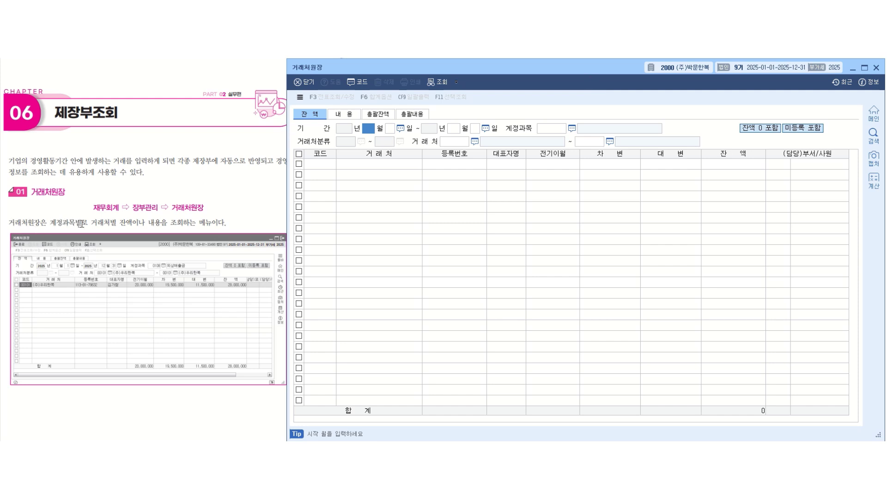
left_click_drag(91, 224, 161, 223)
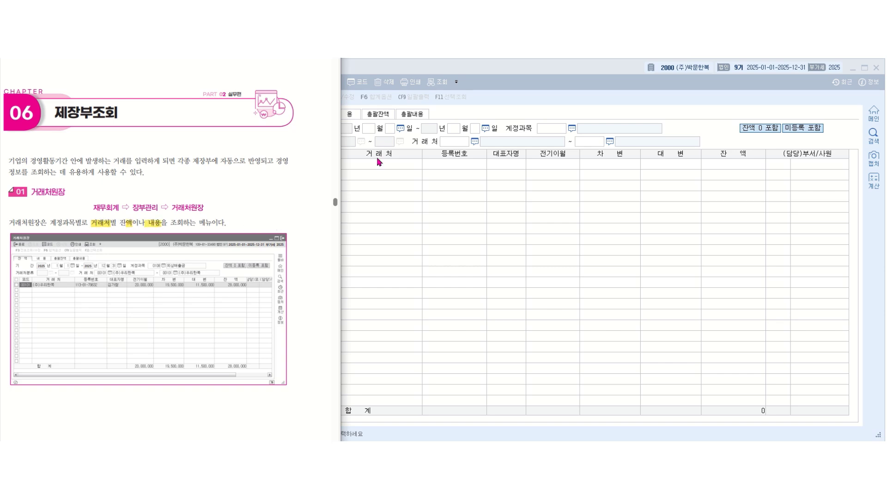
- Set the 거래처원장 inquiry period from January 1 to March 31, 2025
left_click(446, 124)
type("1")
key("Return")
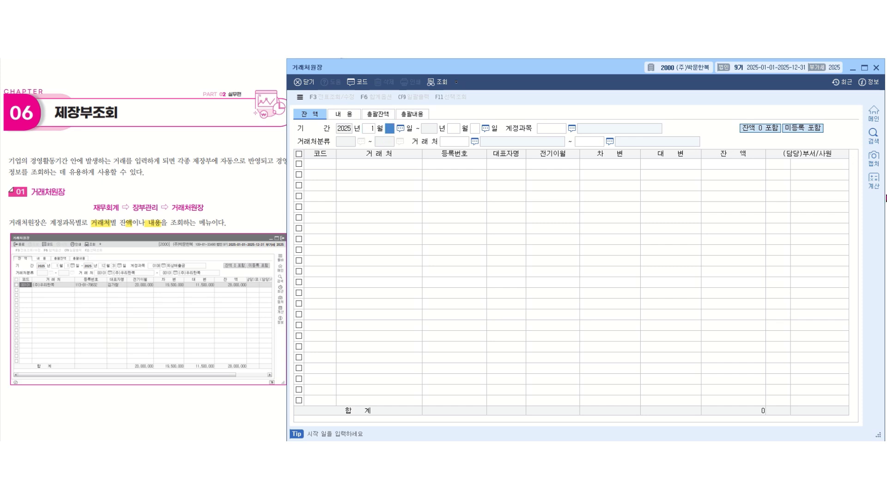
type("1")
key("Return")
type("3")
key("Return")
type("31")
key("Return")
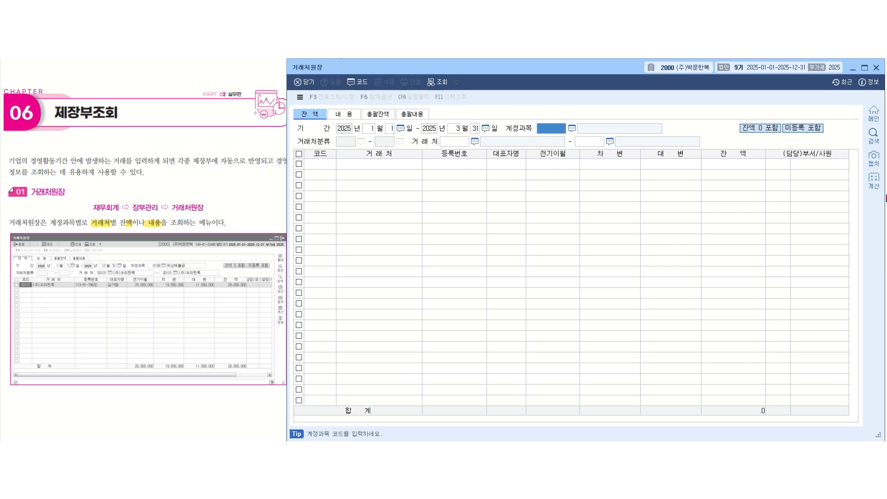
- Look through the account code list and choose account 0108 외상매출금 by searching for 108
key("F2")
key("Down")
key("Down")
key("Down")
key("Down")
key("Down")
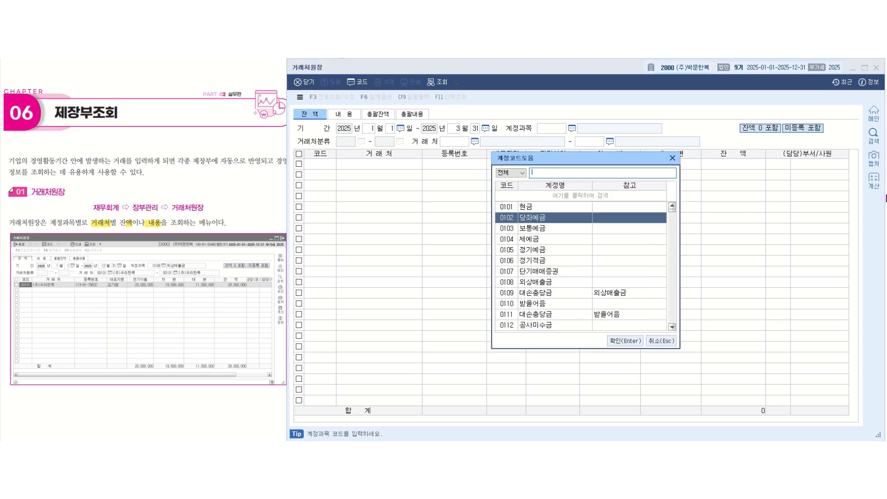
key("Down")
key("Down")
key("Down")
key("Down")
key("Down")
key("Down")
key("Down")
key("Down")
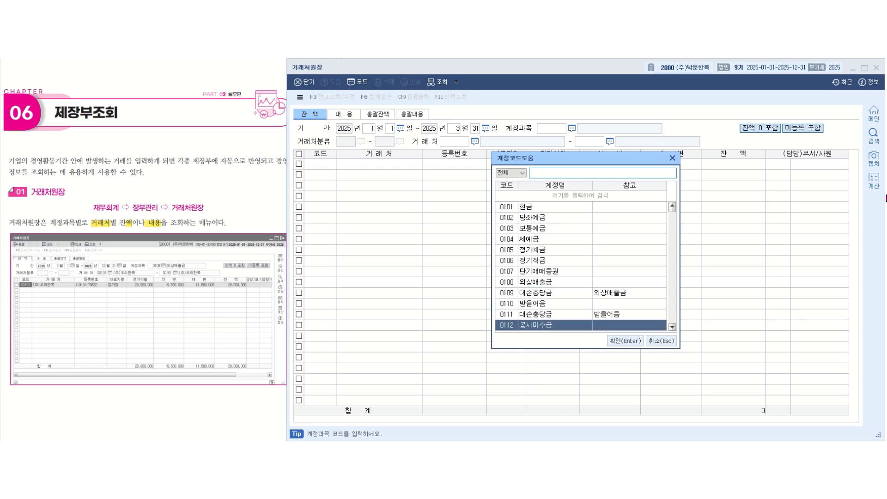
key("Down")
key("Down")
type("108")
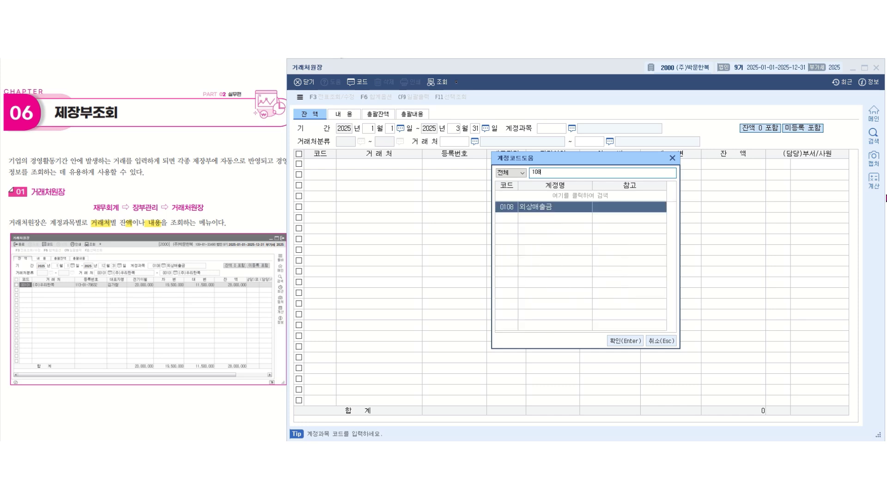
key("Return")
- Run the 거래처원장 balance inquiry for the full default customer range
key("Return")
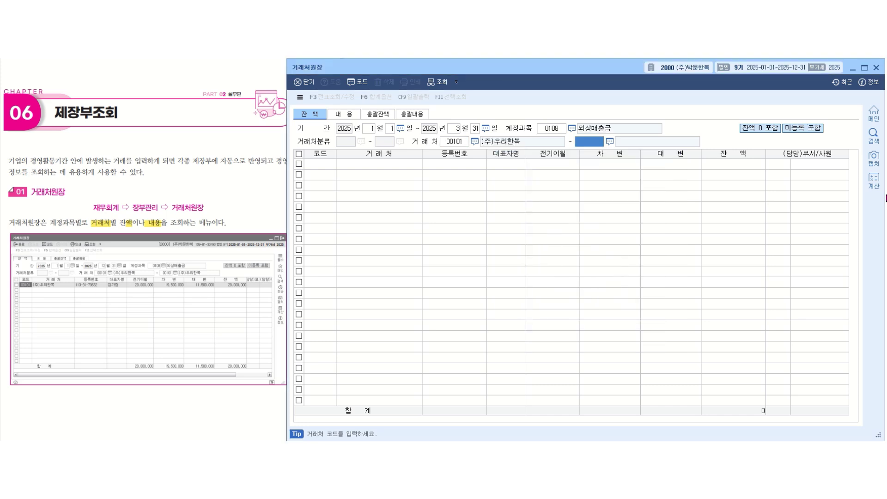
key("Return")
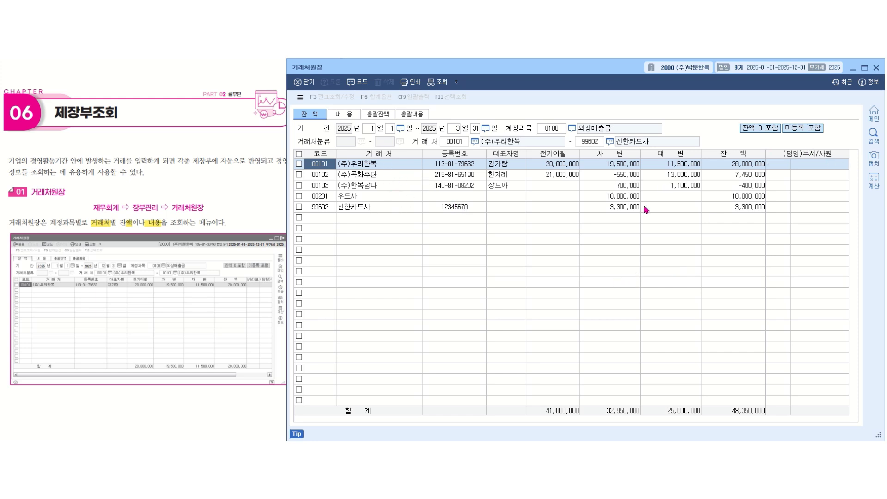
left_click(761, 156)
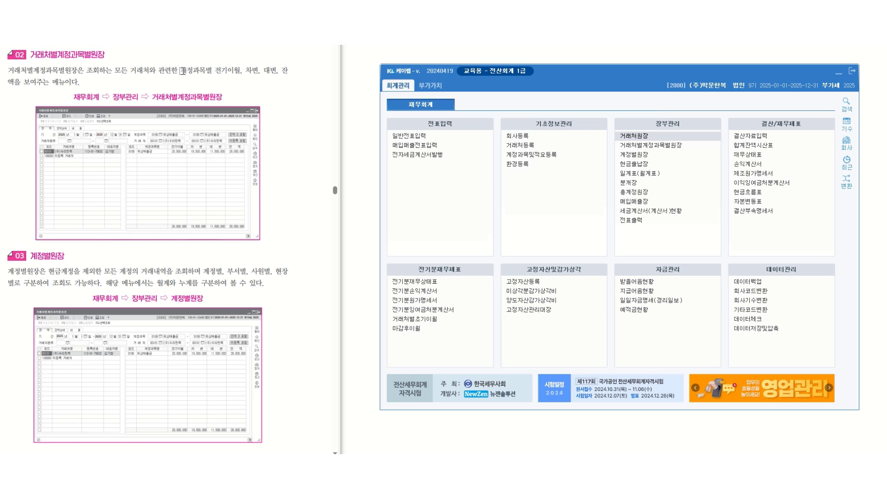
- Highlight 전기이월, 차변, 대변 and 잔액 in the textbook's section 02 and open the 거래처별계정과목별원장 ledger
mouse_move(213, 71)
left_mouse_down()
mouse_move(287, 72)
mouse_move(33, 83)
mouse_move(53, 89)
left_mouse_up()
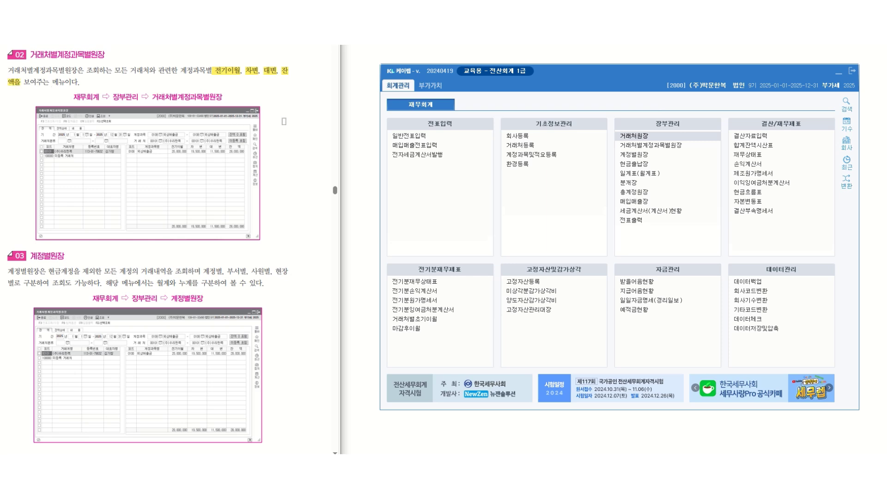
left_click(673, 145)
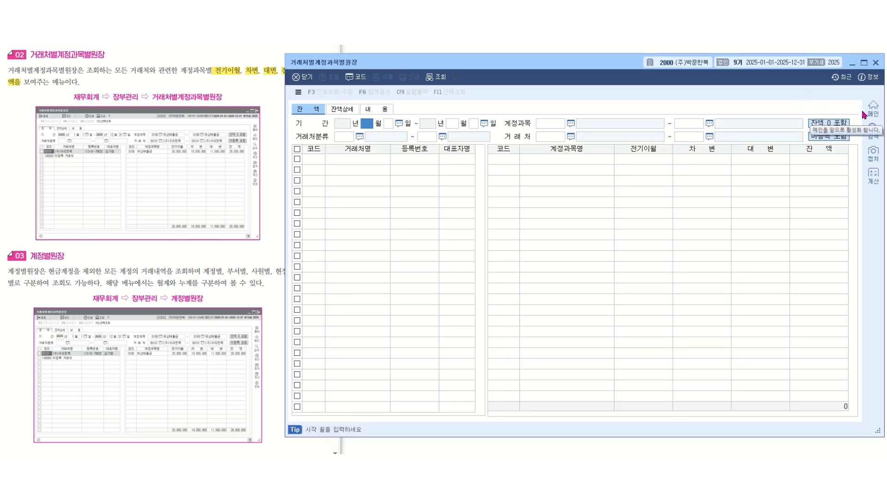
- Set the 거래처별계정과목별원장 inquiry period from January 1 to March 31, 2025
type("1")
key("Return")
key("Return")
type("3")
key("Return")
key("Return")
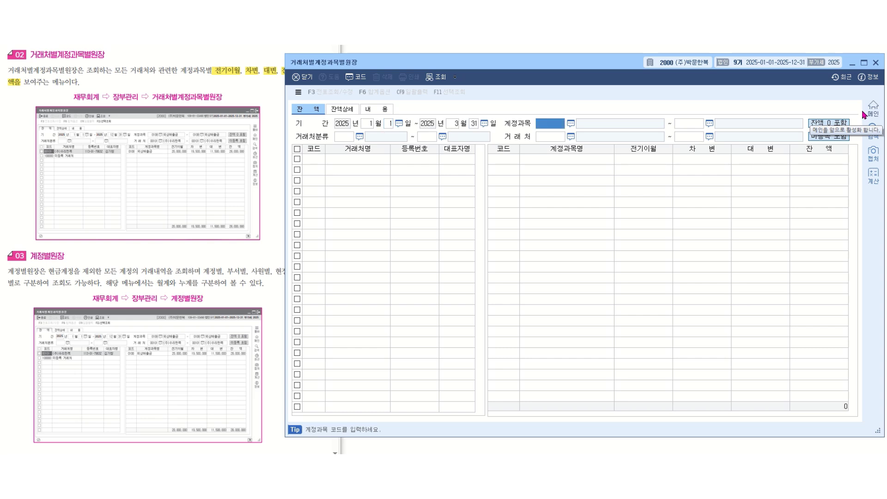
- Set both the start and end account to 0108 외상매출금 by searching the account codes for 외상
key("F2")
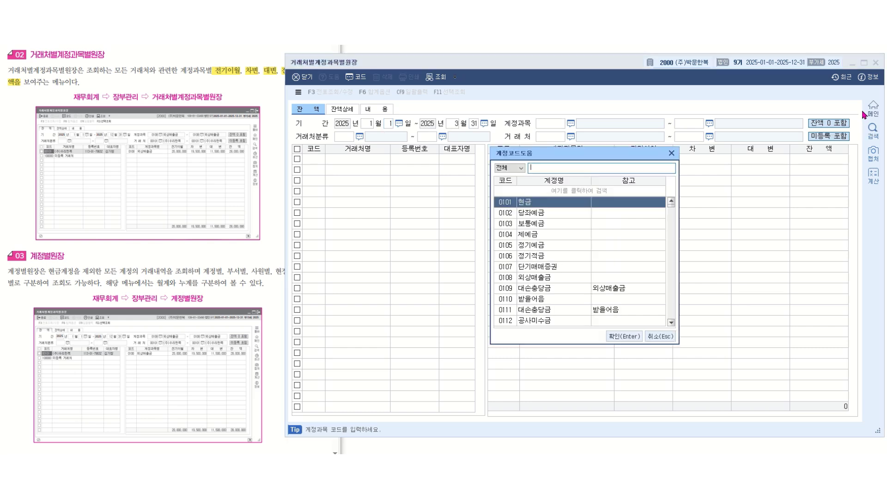
type("외상")
key("Return")
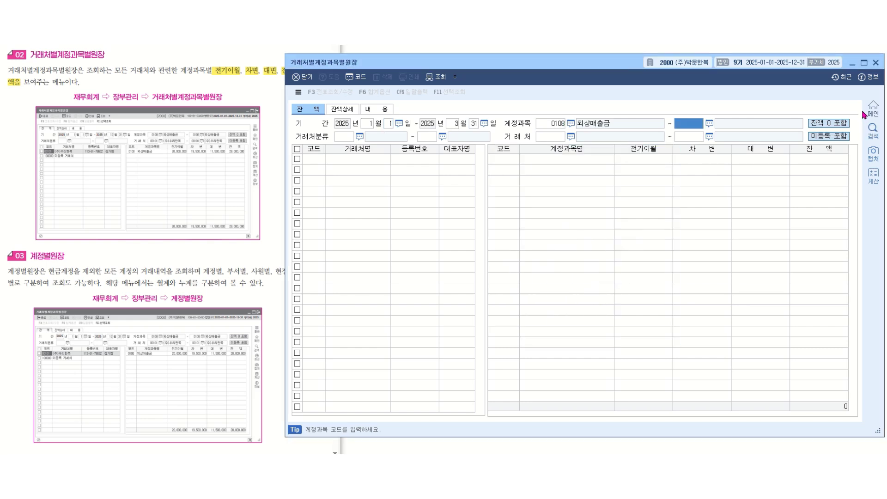
key("F2")
type("외상")
key("Return")
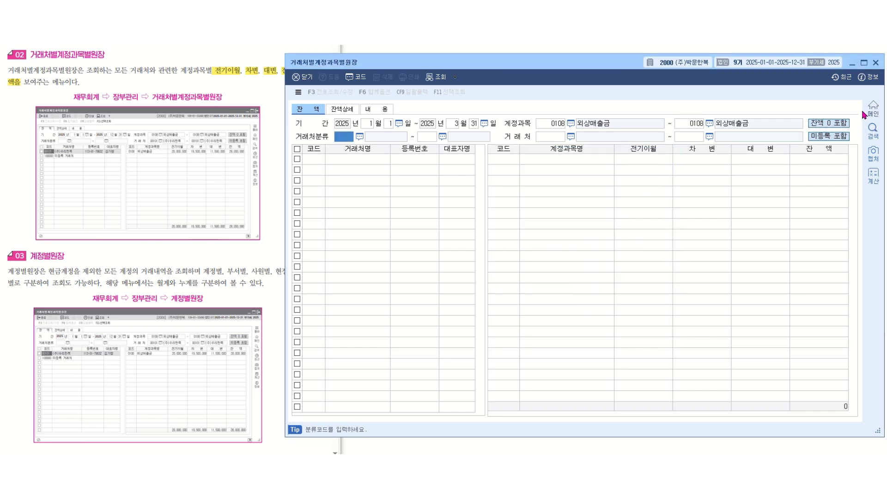
- Run the inquiry with no customer classification and the full default customer range, and close the ledger
key("Return")
key("Return")
key("Return")
key("Return")
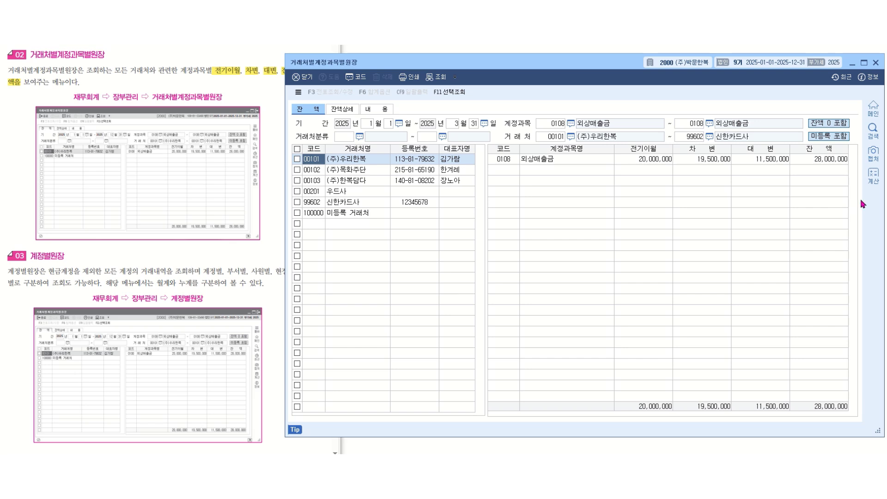
key("Escape")
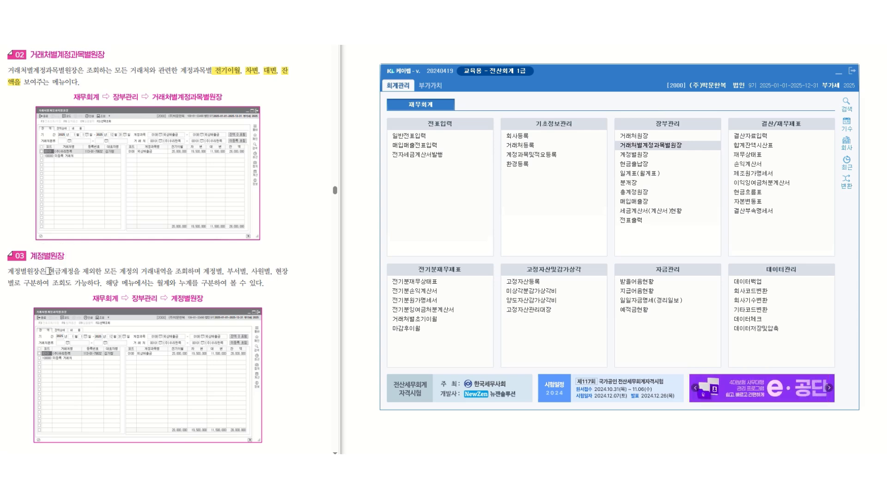
- Highlight 현금계정, 월계 and 누계 in the textbook's 계정별원장 description and open that ledger beside the textbook
left_click_drag(48, 272, 75, 272)
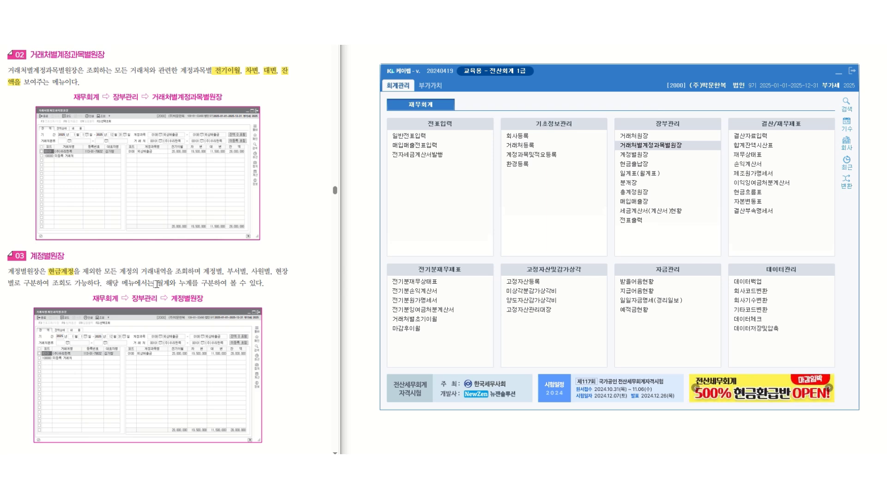
left_click_drag(154, 284, 191, 284)
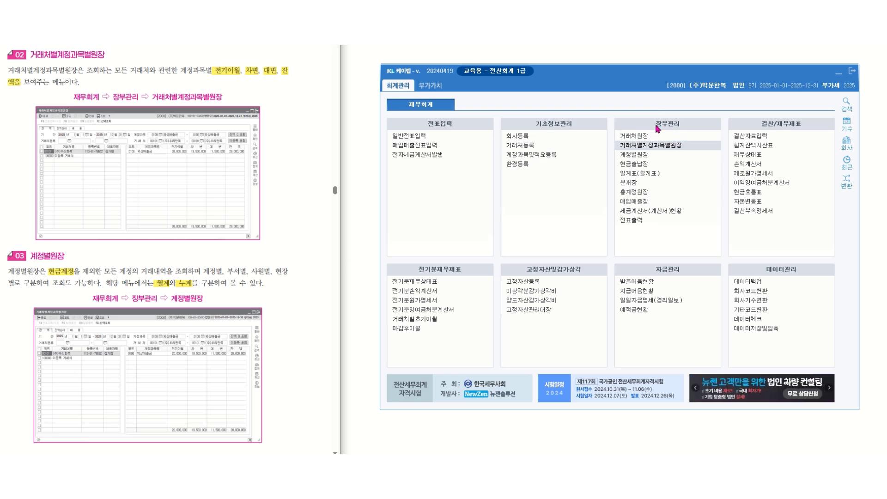
left_click(645, 155)
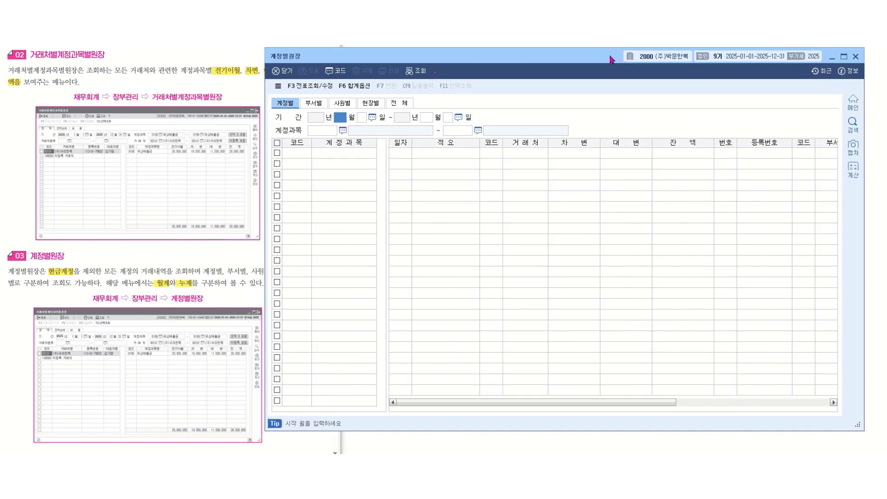
left_click_drag(611, 60, 628, 57)
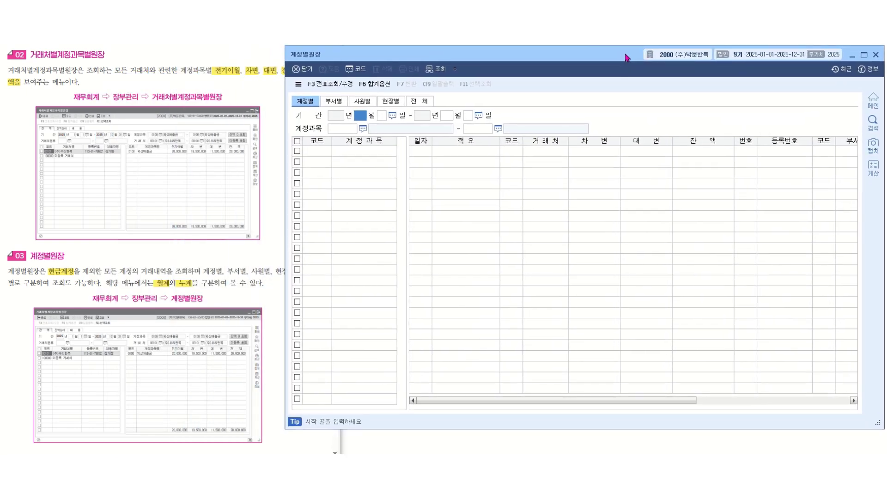
- Set the 계정별원장 inquiry period from January 1 to March 31, 2025
type("1")
key("Return")
key("Return")
type("3")
key("Return")
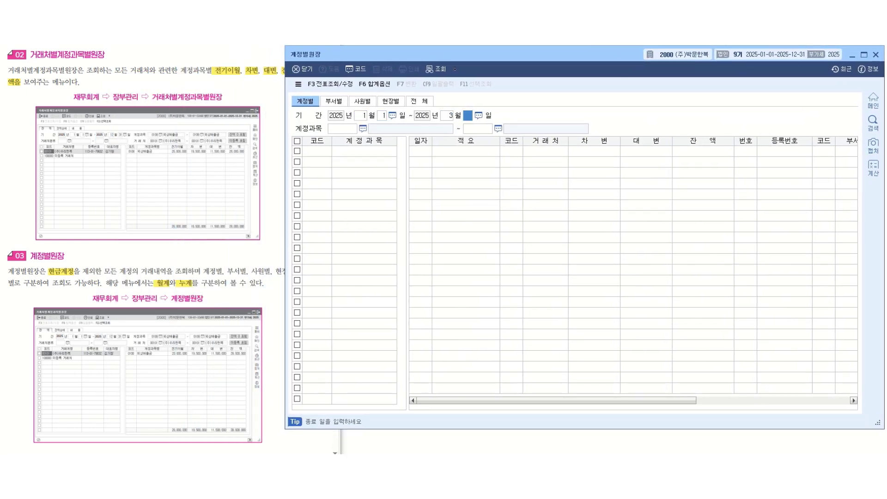
key("Return")
- Query accounts 0102 당좌예금 through 0999 소득세비용 and view the entries for 정기예금, 단기매매증권 and 외상매출금
key("Return")
key("Return")
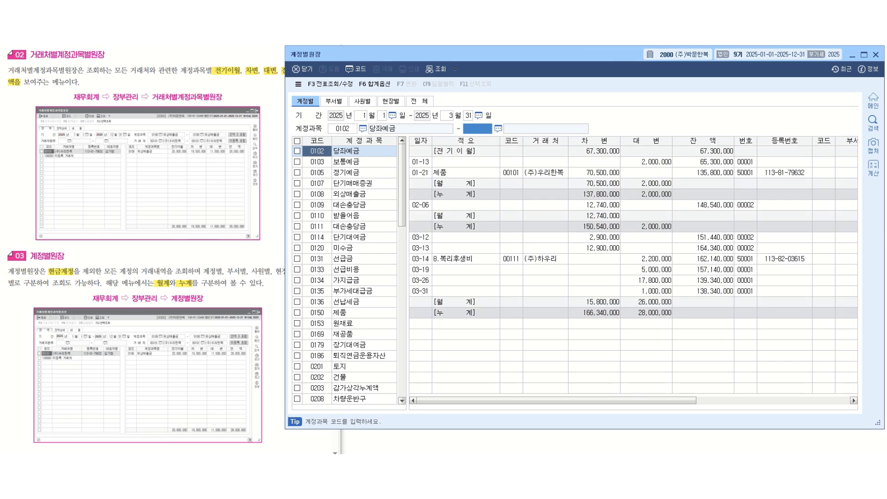
left_click(359, 176)
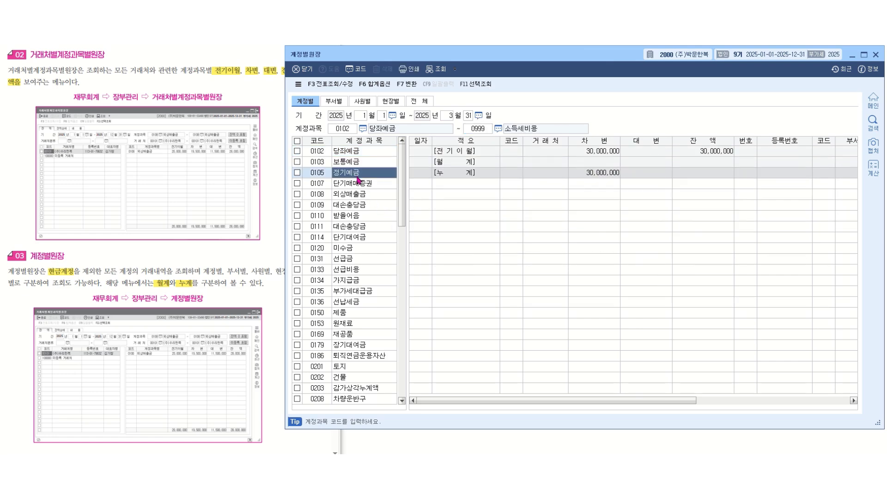
left_click(361, 195)
left_click(360, 185)
left_click(363, 194)
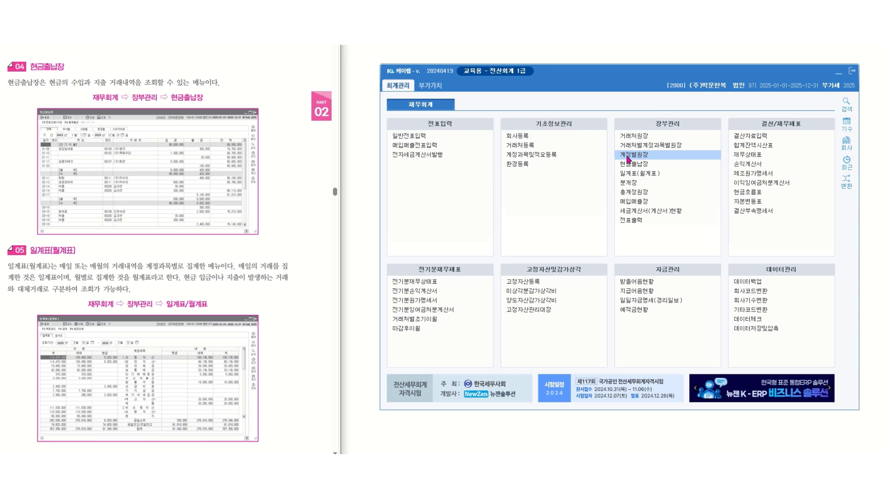
- Open the 현금출납장 beside the textbook and query its cash transactions from January 1 to March 31, 2025
left_click(646, 171)
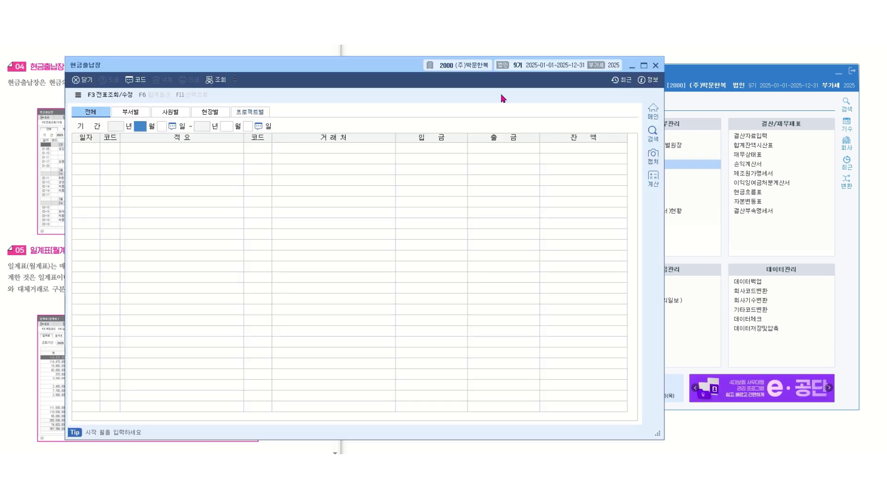
left_click_drag(395, 70, 600, 75)
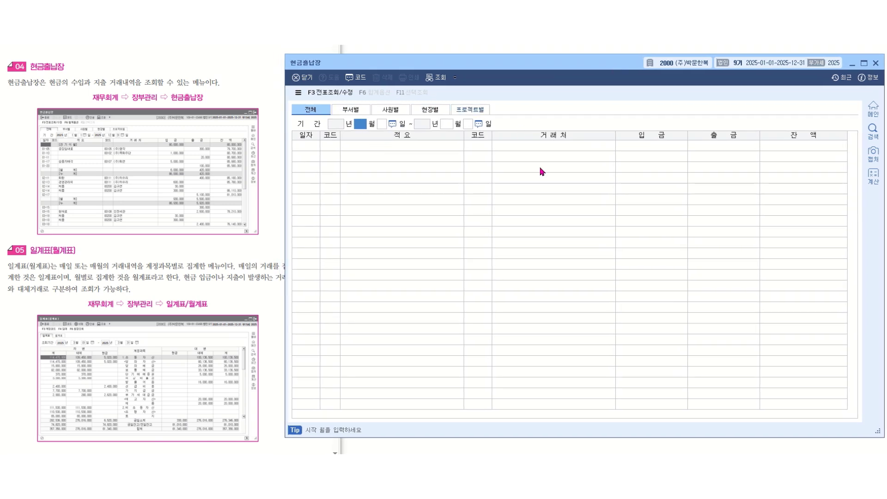
type("1")
key("Return")
type("1")
key("Return")
type("3")
key("Return")
type("31")
key("Return")
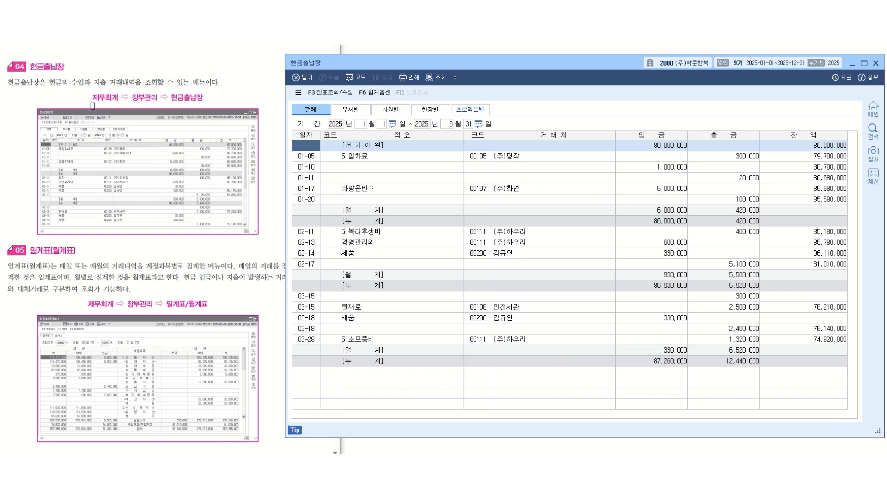
- Highlight 현금의 수입 and 지출 in the textbook's 현금출납장 text, and 매일, 매월, 계정과목별, 현금 and 대체 in its 일계표(월계표) text
left_click_drag(49, 82, 107, 83)
left_click(497, 110)
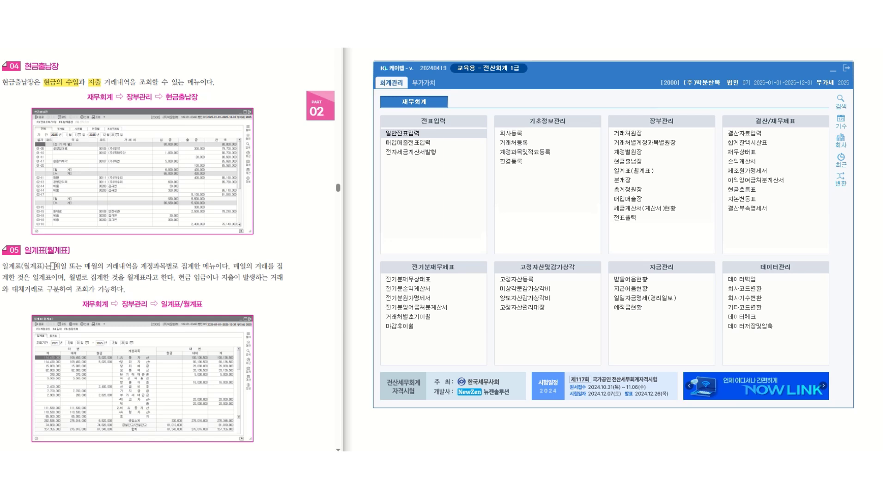
left_click_drag(52, 267, 173, 266)
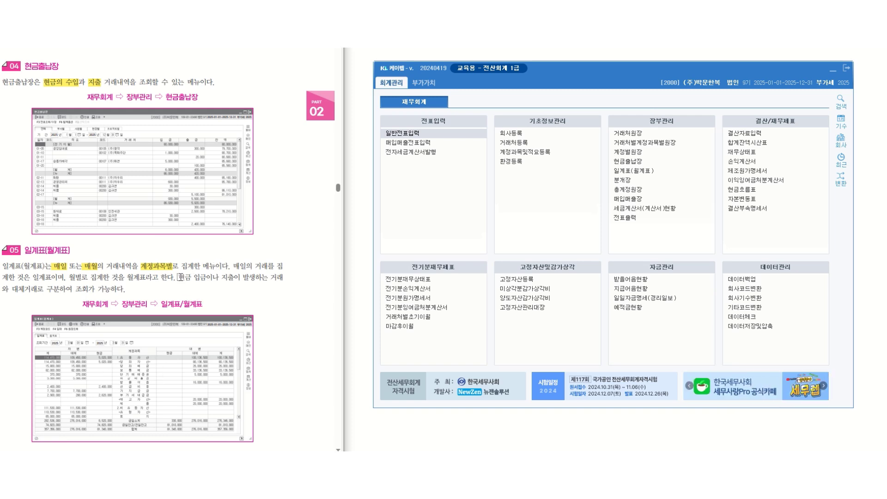
left_click_drag(178, 277, 191, 277)
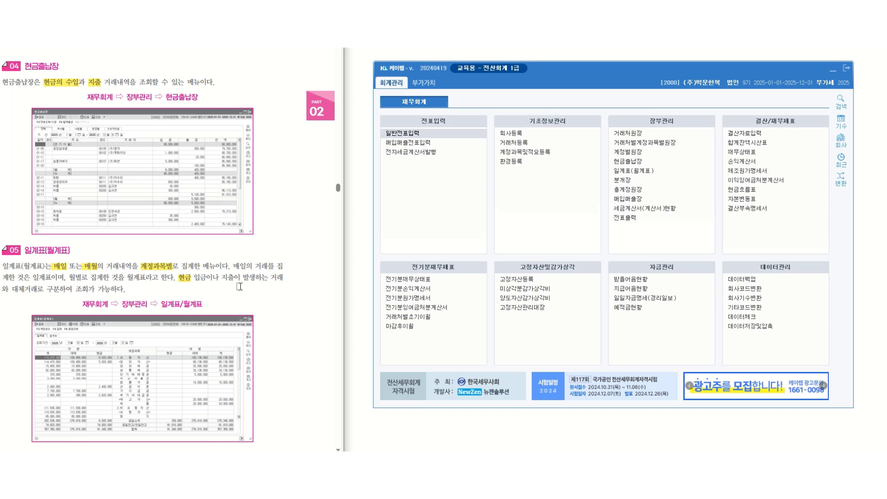
left_click_drag(12, 289, 25, 289)
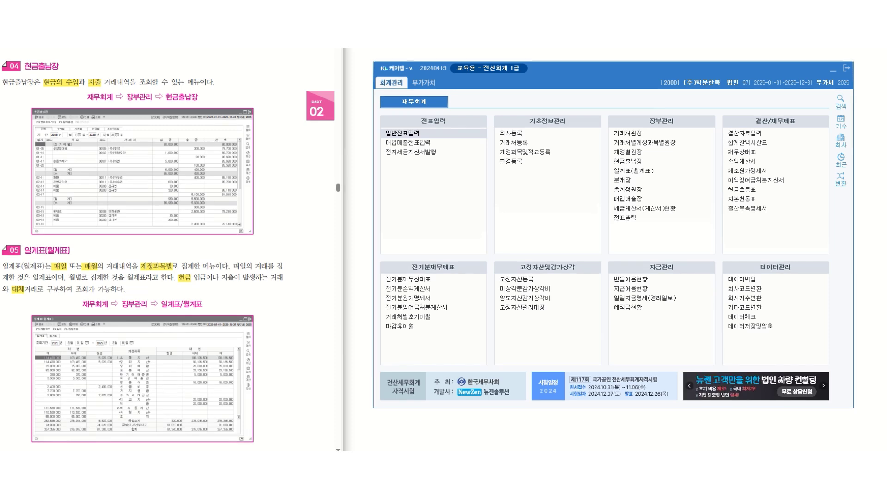
- Open the 일계표(월계표) report and place its window beside the textbook page
left_click(640, 171)
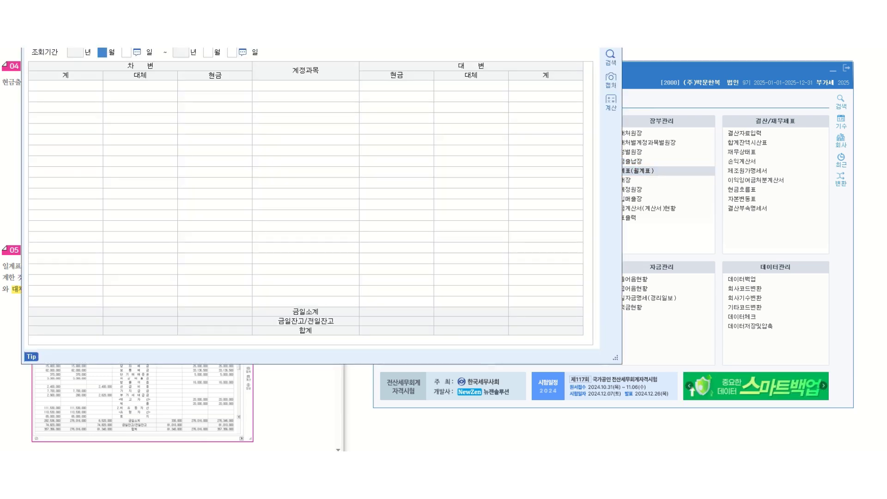
left_click_drag(351, 1, 613, 60)
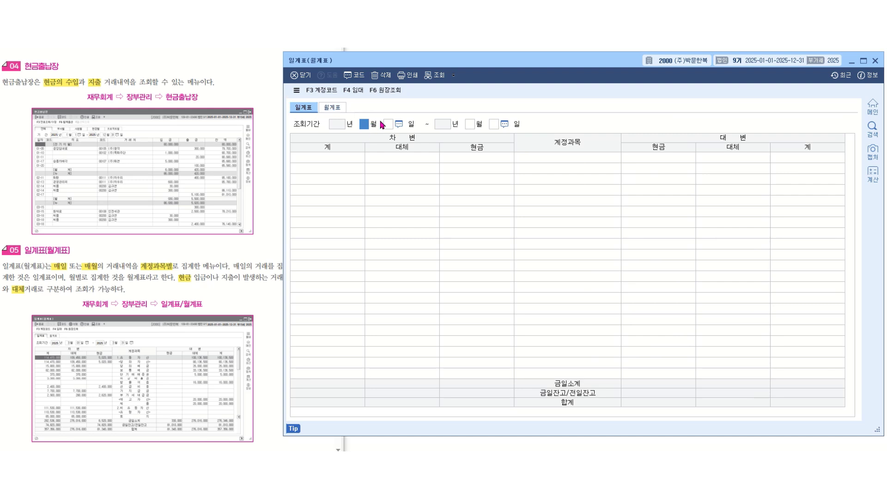
- Query the 월계표 from January to March 2025 and view its 당좌자산, 재고자산 and 비유동자산 rows
left_click(333, 107)
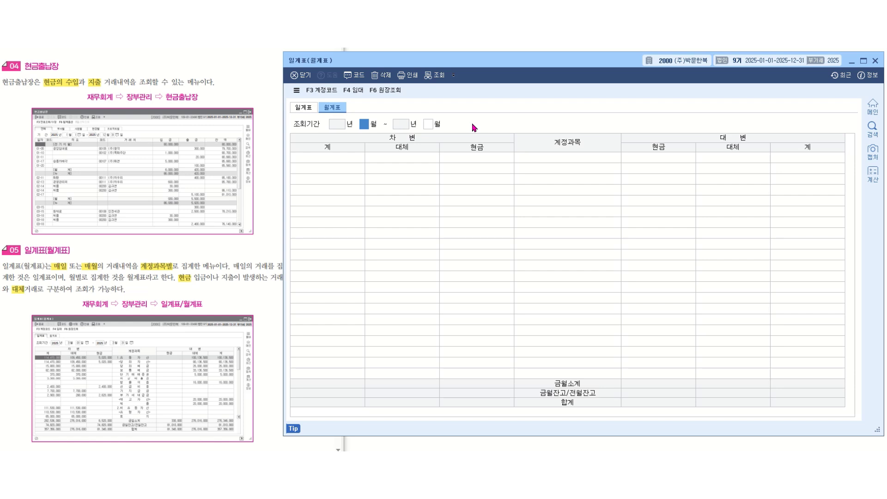
type("0103")
key("Return")
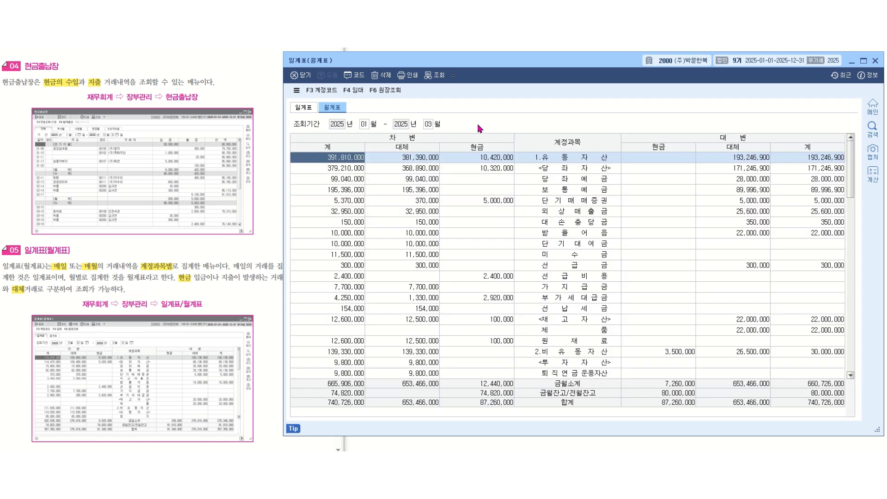
left_click(581, 170)
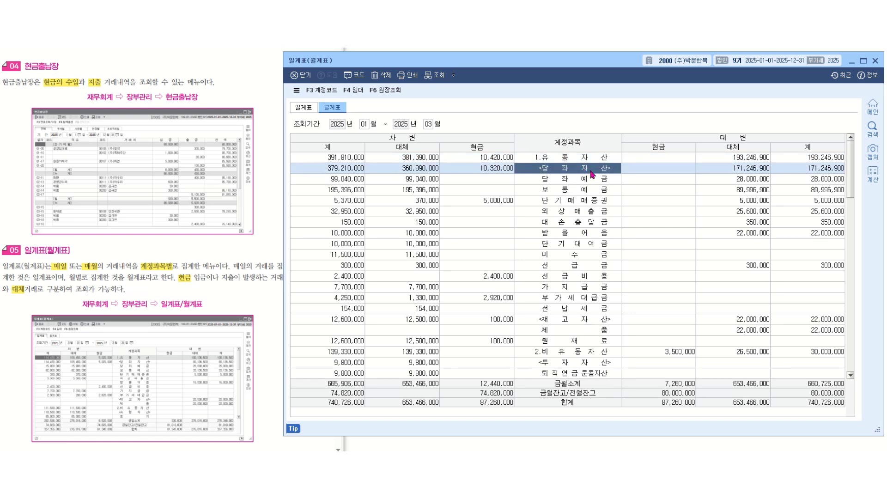
left_click(575, 319)
left_click(578, 352)
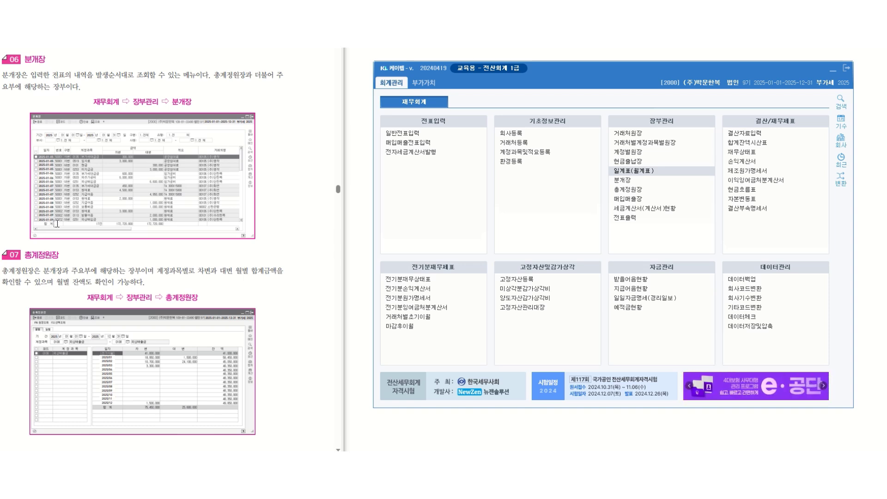
- Open the 분개장 beside the textbook and query its entries from January 1 to March 31, 2025, with 구분 and 유형 set to 전체
left_click(633, 183)
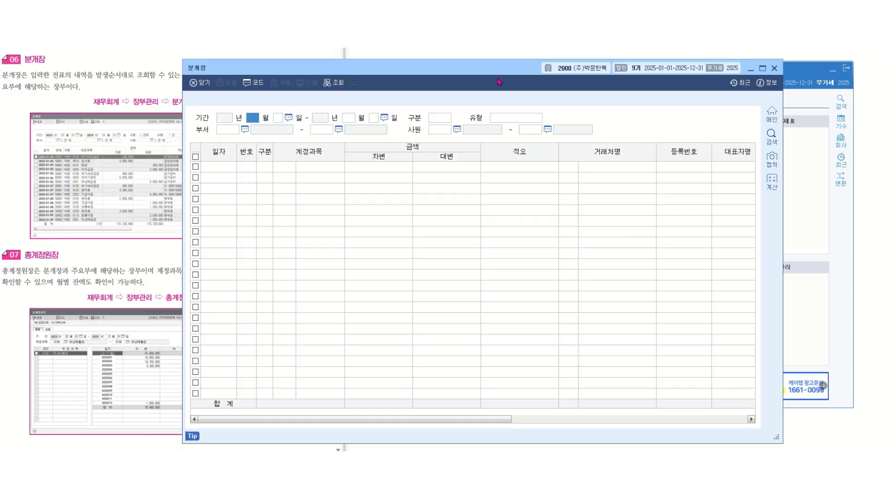
left_click_drag(478, 74, 578, 70)
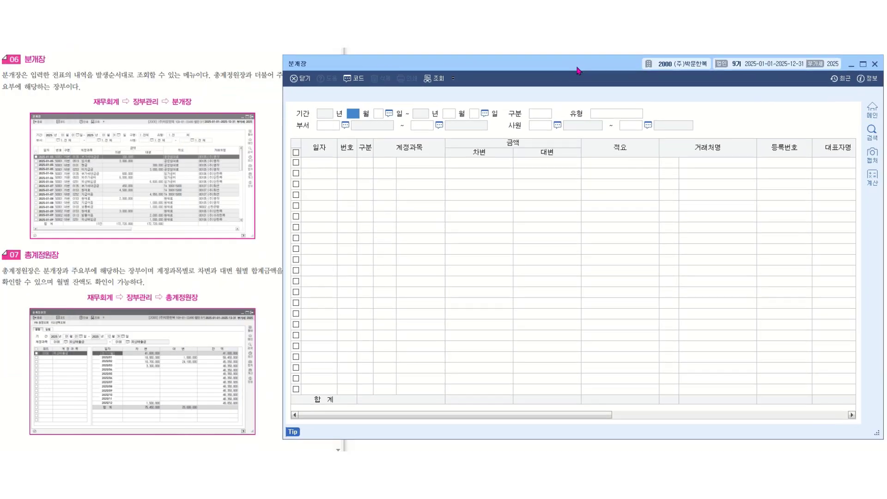
type("01010331")
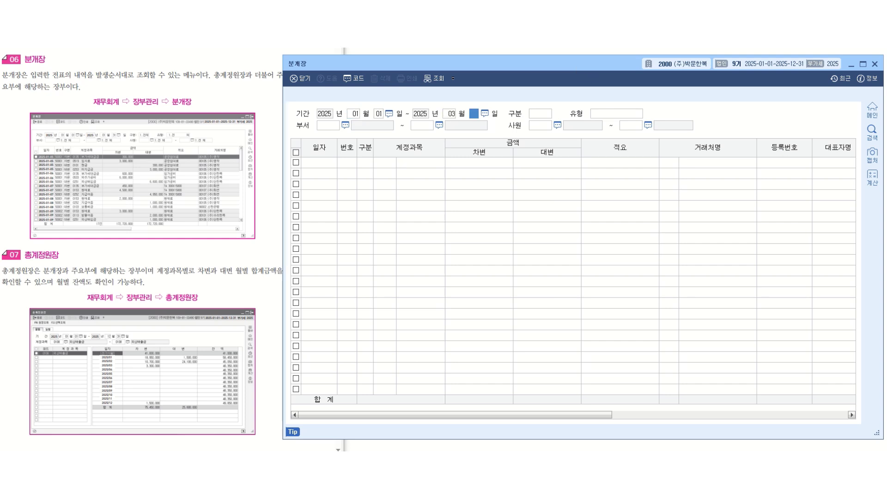
key("Return")
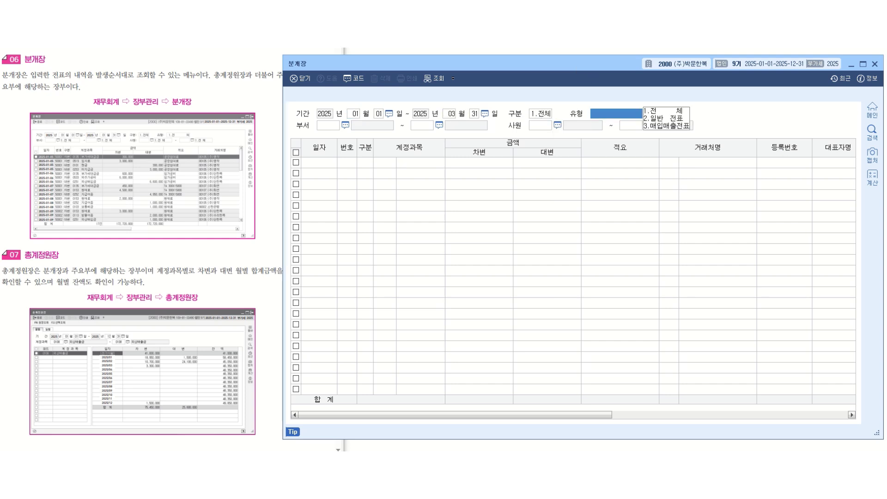
key("Return")
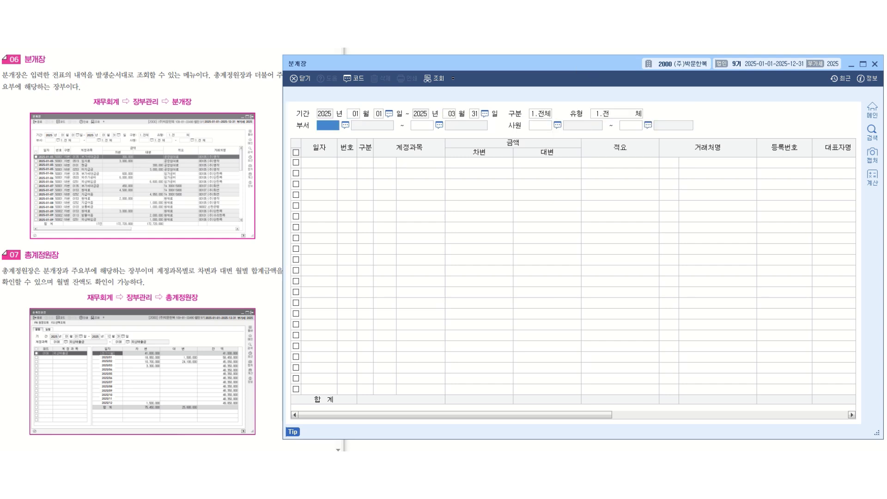
key("Return")
key("Return")
key("Return")
key("Return")
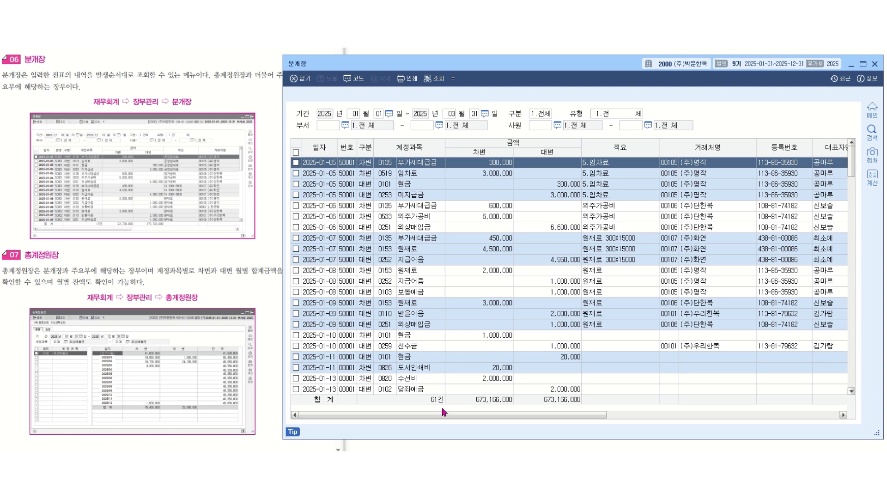
key("Escape")
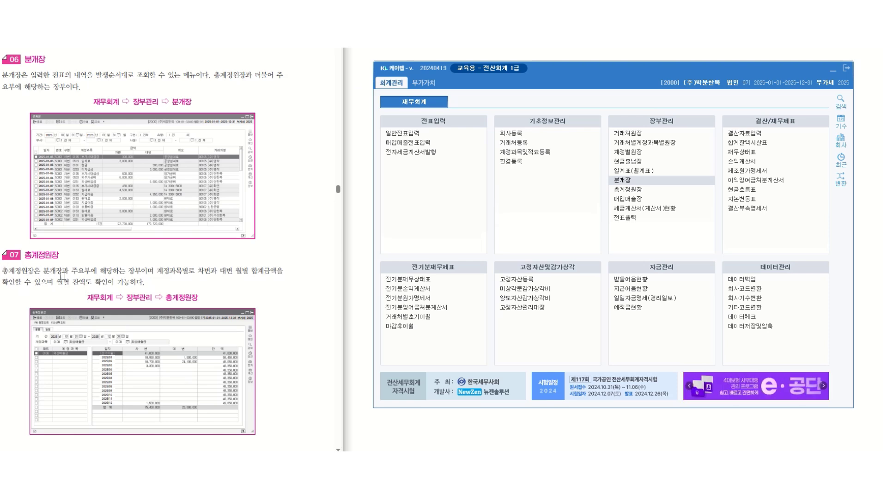
- Highlight 주요부, 계정과목별 and both occurrences of 월별 in the textbook's 총계정원장 text
left_click_drag(71, 271, 90, 271)
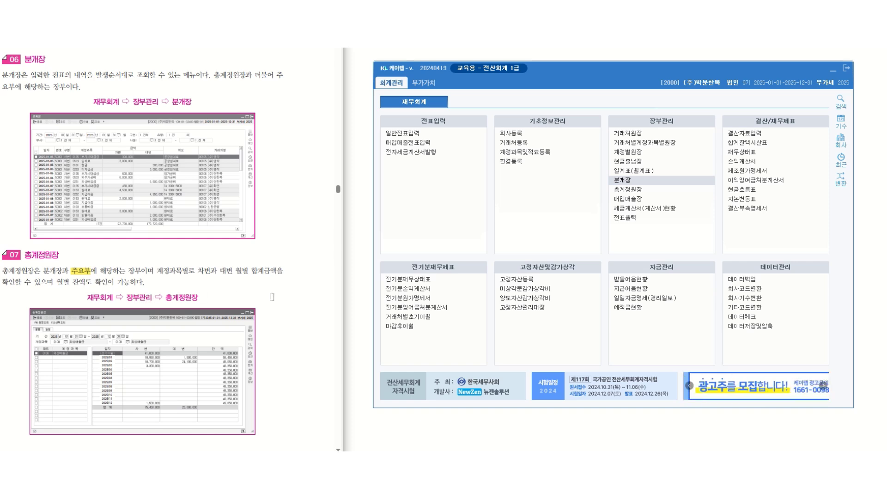
left_click_drag(156, 271, 250, 272)
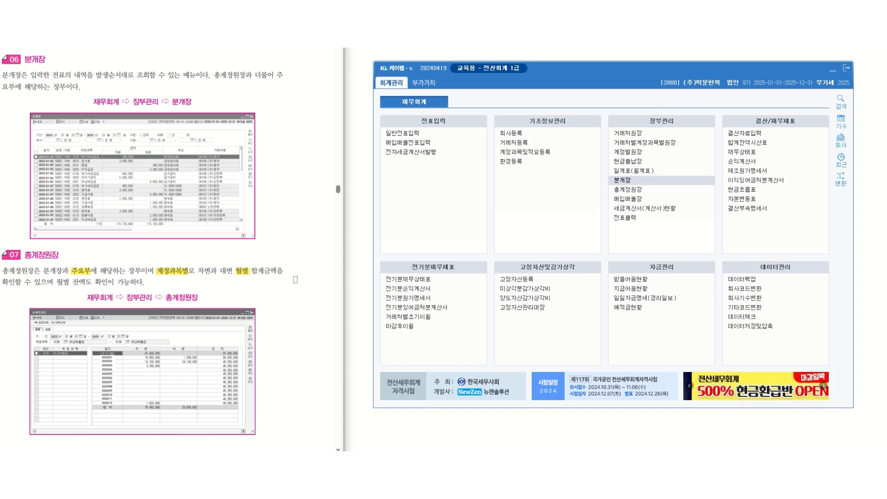
left_click_drag(57, 282, 69, 282)
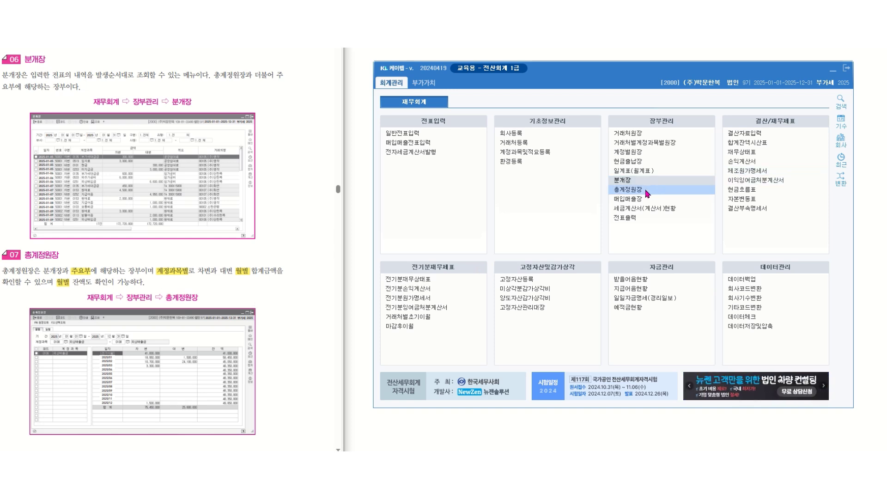
- Open the 총계정원장 beside the textbook and query accounts 0101 현금 through 0999 소득세등 monthly from January 1 to December 31, 2025
left_click(628, 189)
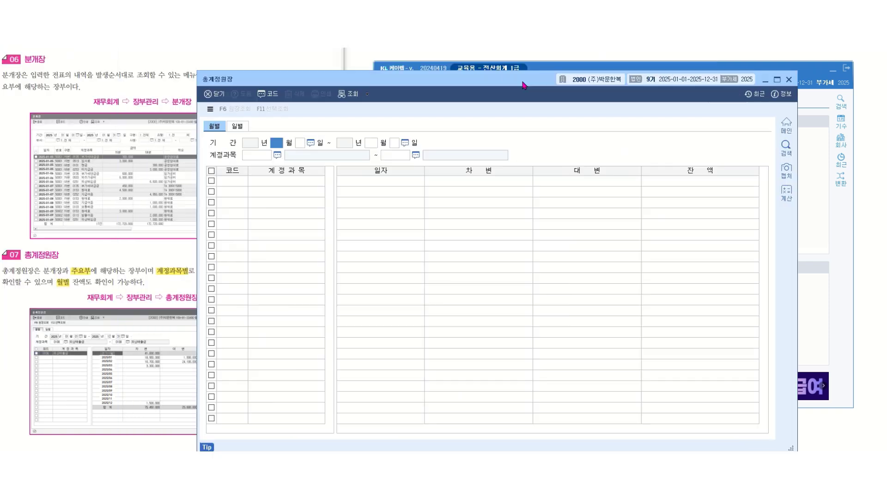
left_click_drag(524, 85, 593, 66)
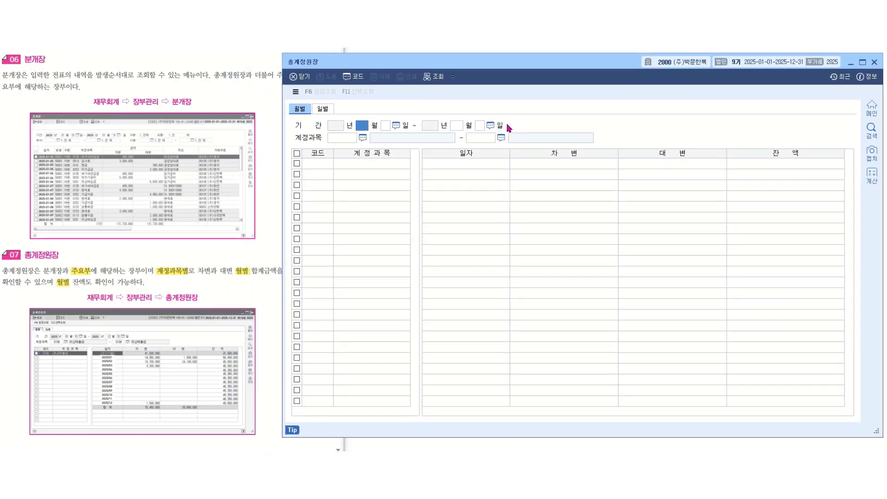
key("Return")
key("Return")
key("Return")
key("Return")
key("Return")
key("Return")
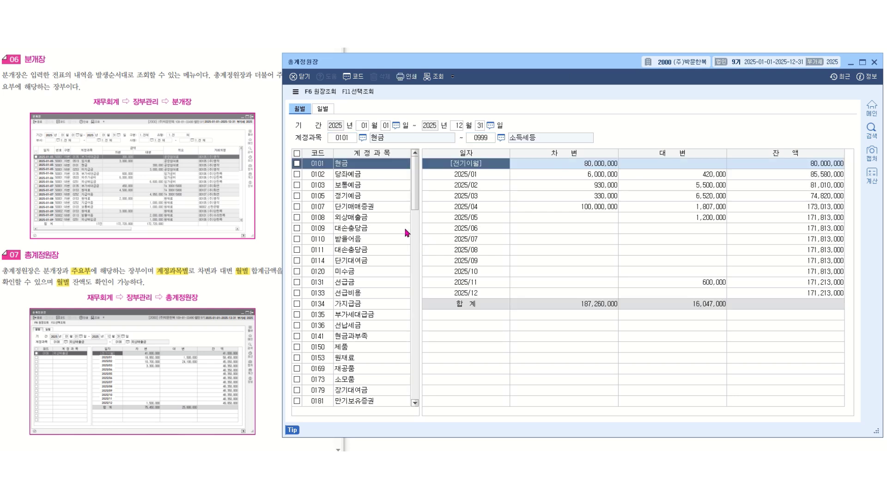
- View the monthly figures of 단기매매증권, 대손충당금, 단기대여금, 선급금 and 부가세대급금, and step back up through the account list
left_click(357, 208)
left_click(359, 229)
left_click(363, 259)
left_click(364, 283)
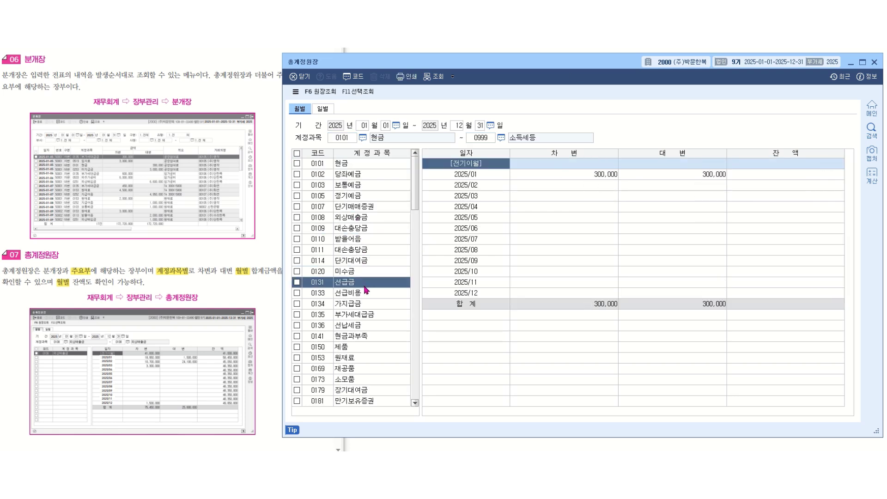
left_click(366, 312)
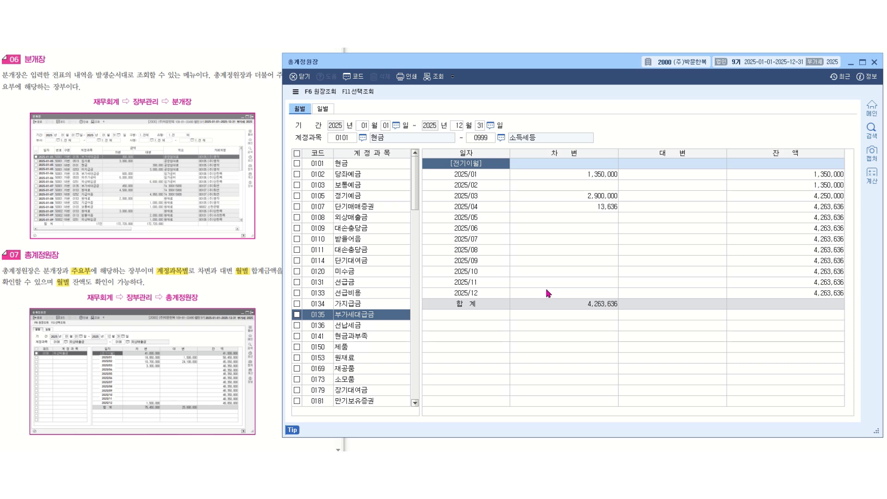
key("Up")
key("Up")
key("Up")
key("Up")
key("Up")
key("Up")
key("Up")
key("Up")
key("Up")
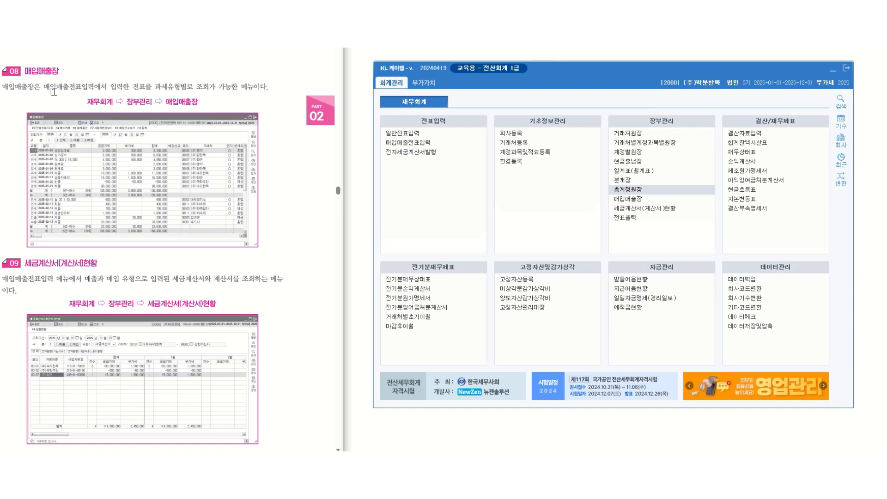
- Highlight 매입매출전표입력 and 과세유형 in the textbook's 매입매출장 text and open the 매입매출장 beside it
left_click_drag(44, 87, 91, 87)
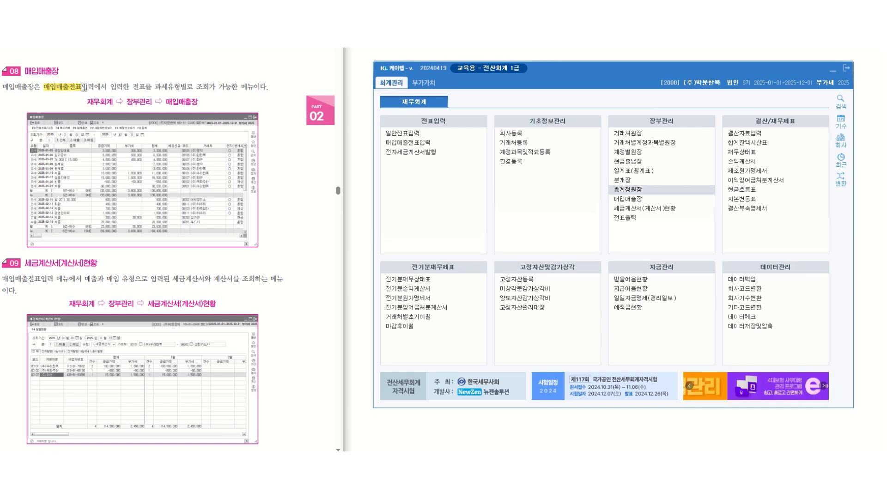
left_click_drag(154, 87, 181, 87)
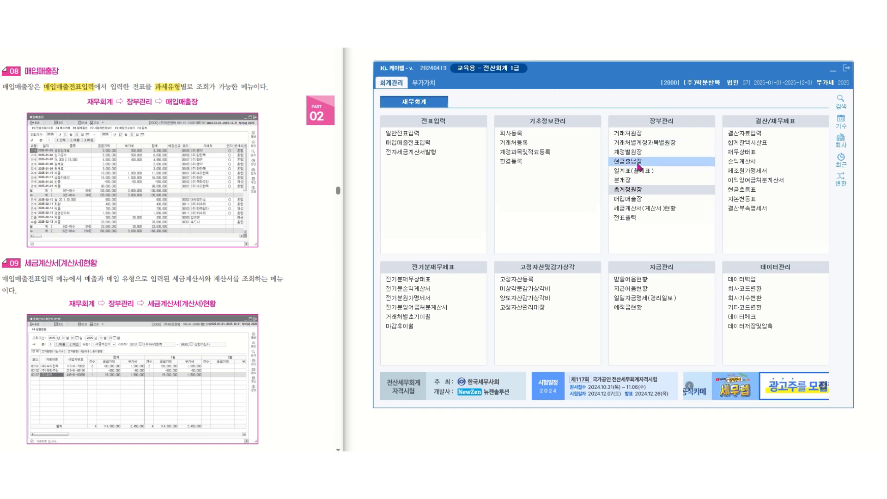
left_click(638, 199)
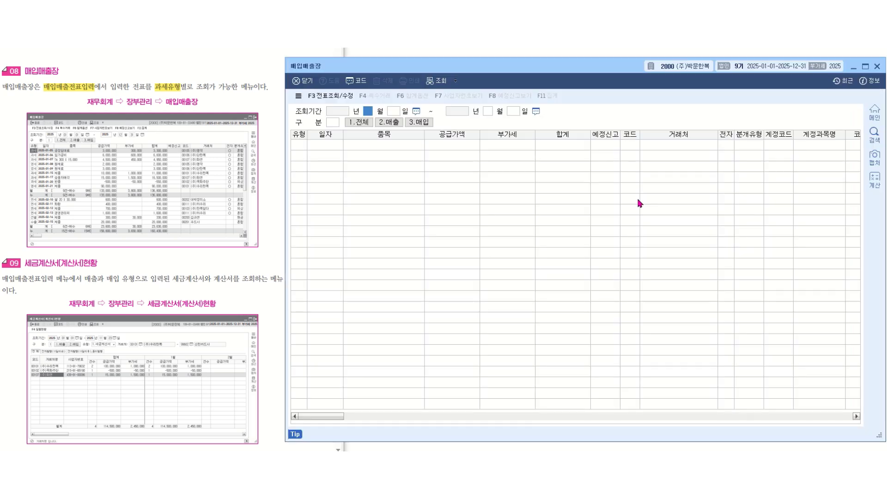
- Query 매입 transactions of type 51.과세 from January 1 to March 31, 2025, check the 분기계 공급가액, and close the 매입매출장
key("Return")
key("Return")
key("Return")
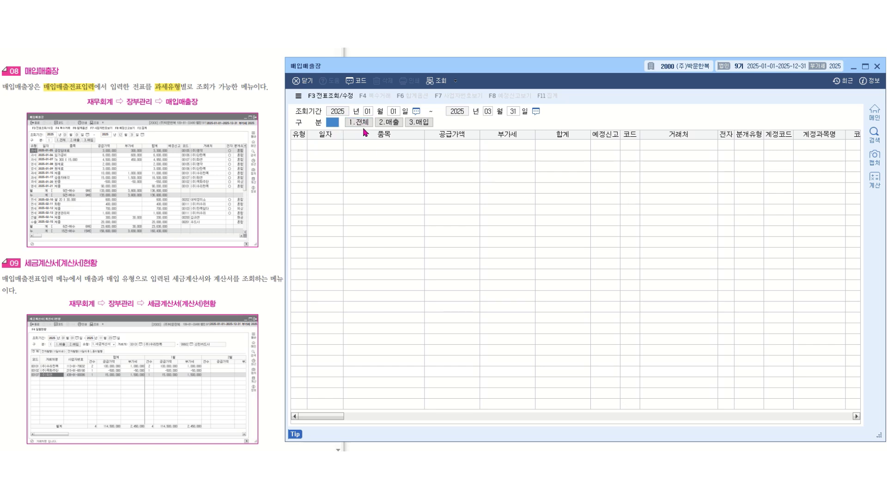
left_click(423, 123)
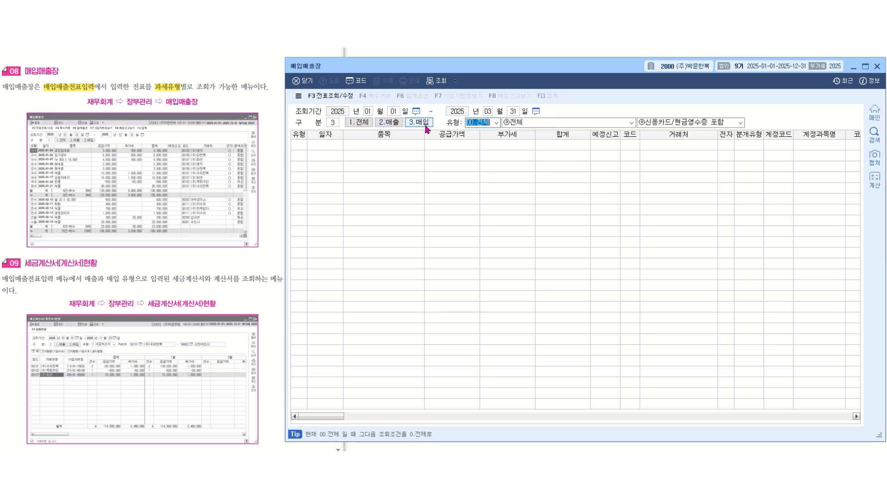
left_click(495, 123)
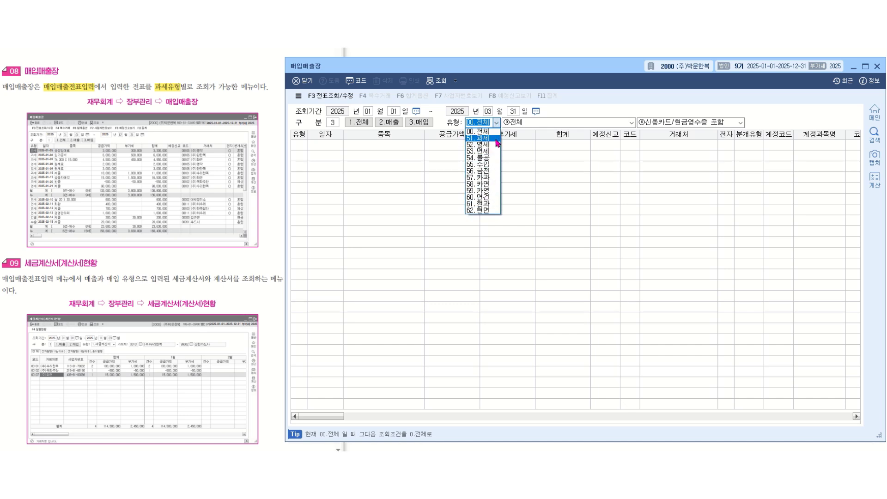
left_click(481, 138)
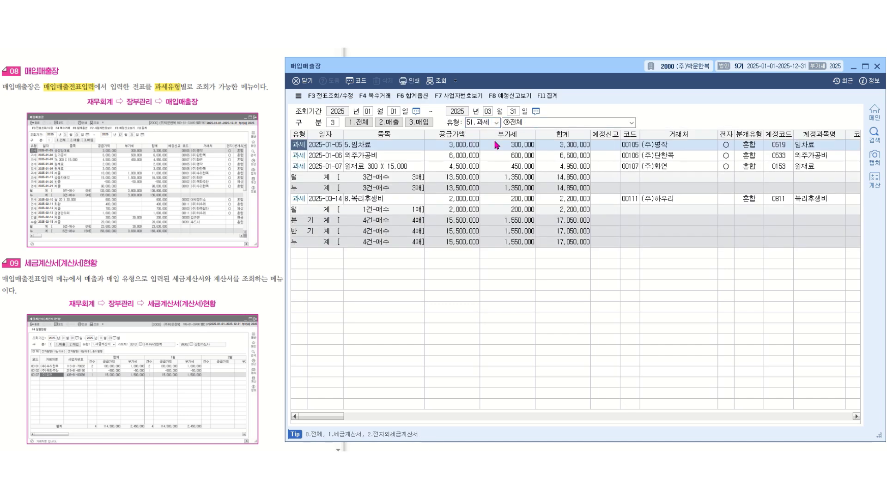
left_click(452, 220)
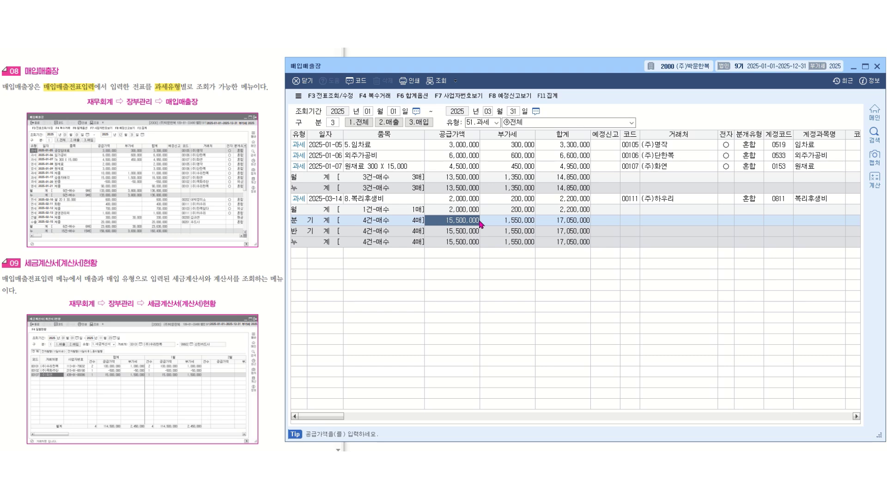
key("Escape")
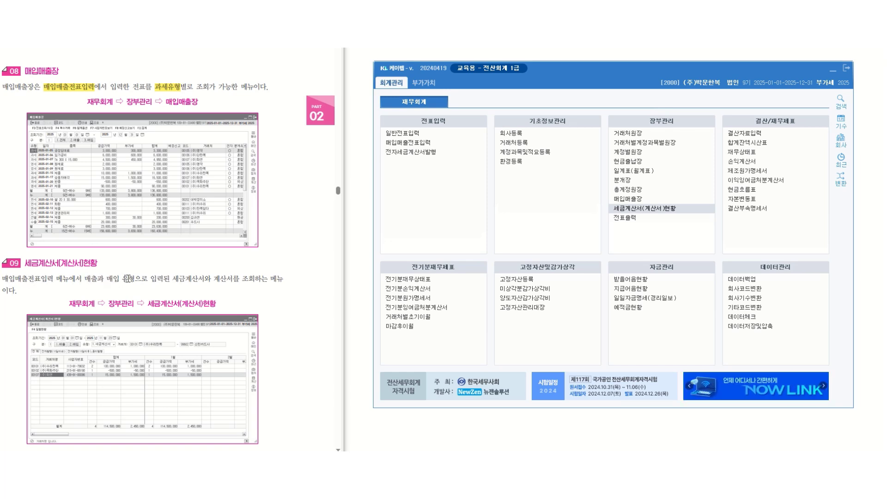
- Highlight 세금계산서와 계산서 in the textbook's text and open the 세금계산서(계산서)현황 beside it
left_click_drag(173, 279, 233, 280)
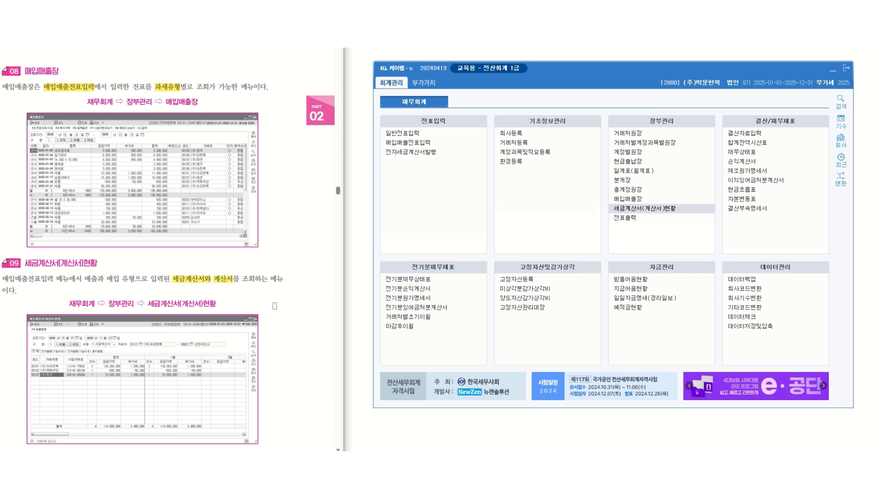
left_click(647, 210)
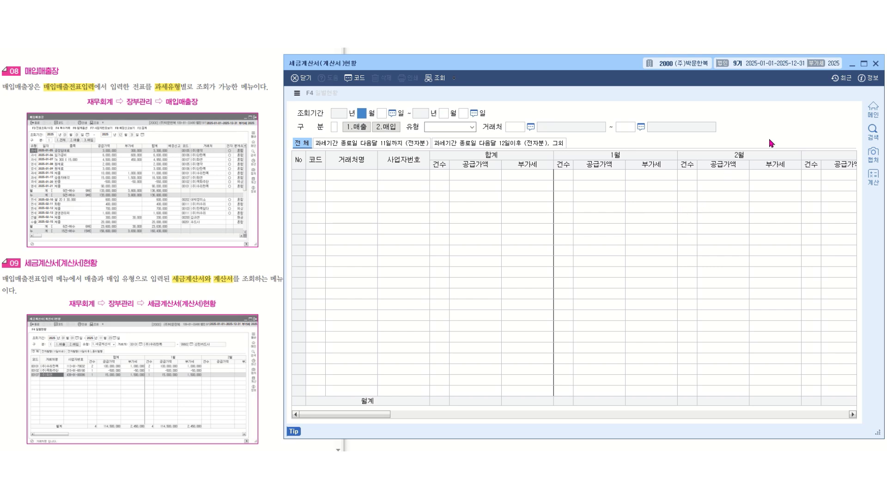
- Query the 매출 records of type 1.세금계산서 for the full 거래처 range from January 1 to March 31, 2025
type("01010331")
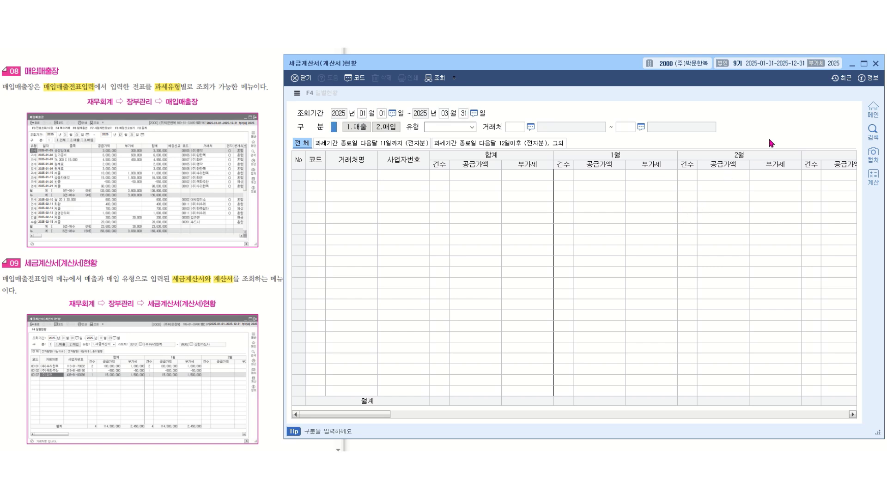
type("1")
left_click(472, 127)
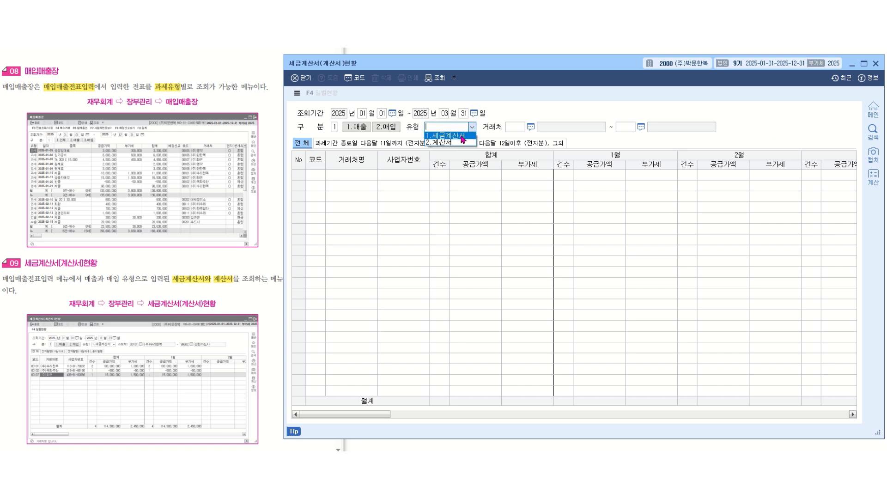
left_click(462, 137)
key("Return")
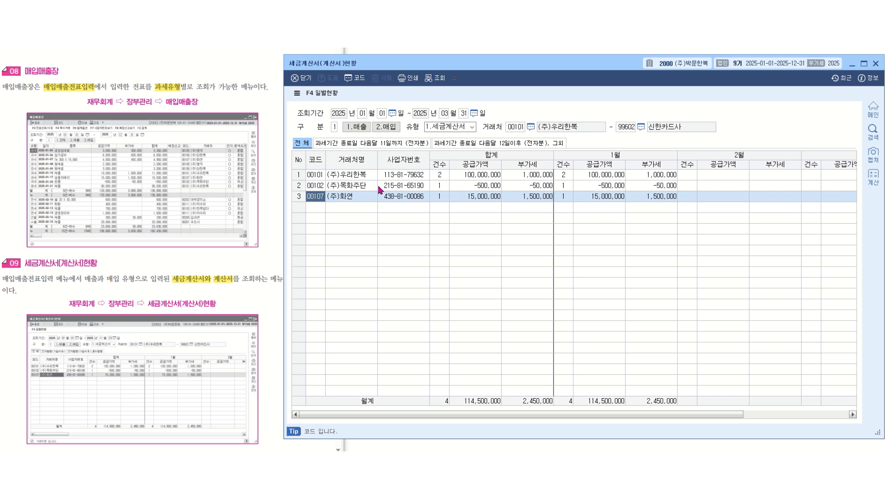
- Query the 매출 records of type 2.계산서 for the same period and 거래처 range, and close the 세금계산서(계산서)현황
left_click(473, 125)
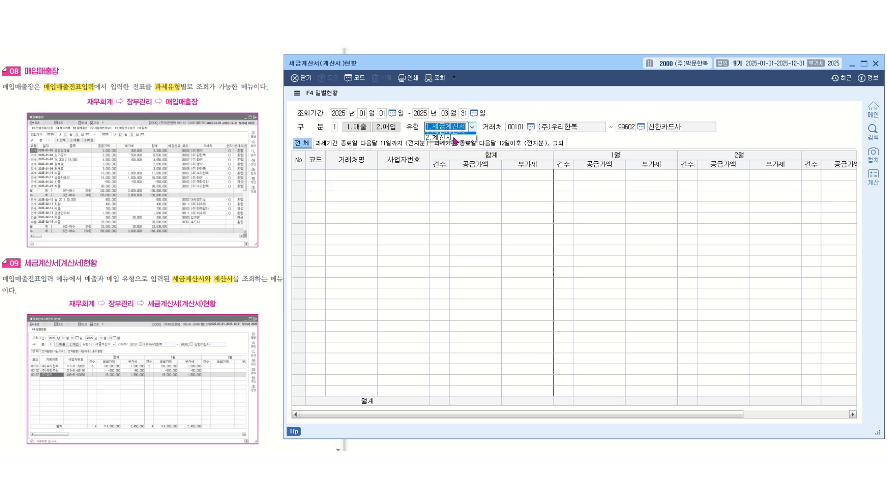
left_click(450, 142)
key("Return")
key("Return")
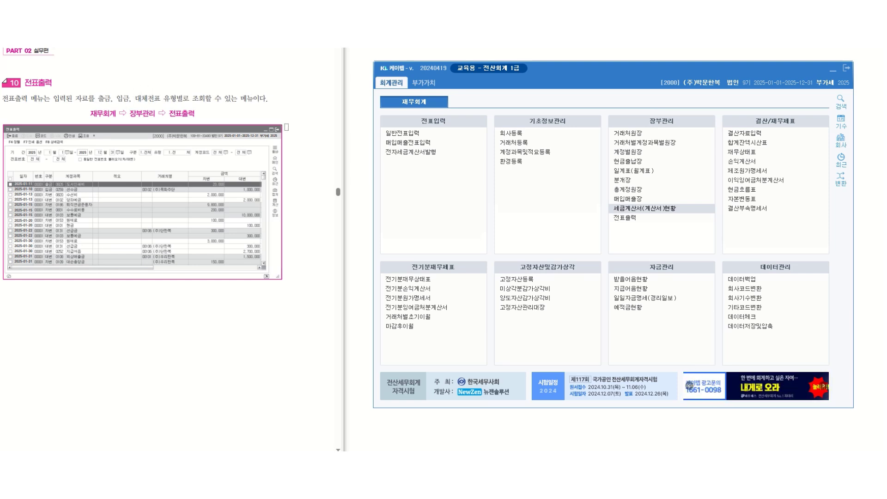
- Open the 전표출력 beside the textbook and set its period to January 1 through December 31, 2025, with 구분 1.전체
left_click(625, 218)
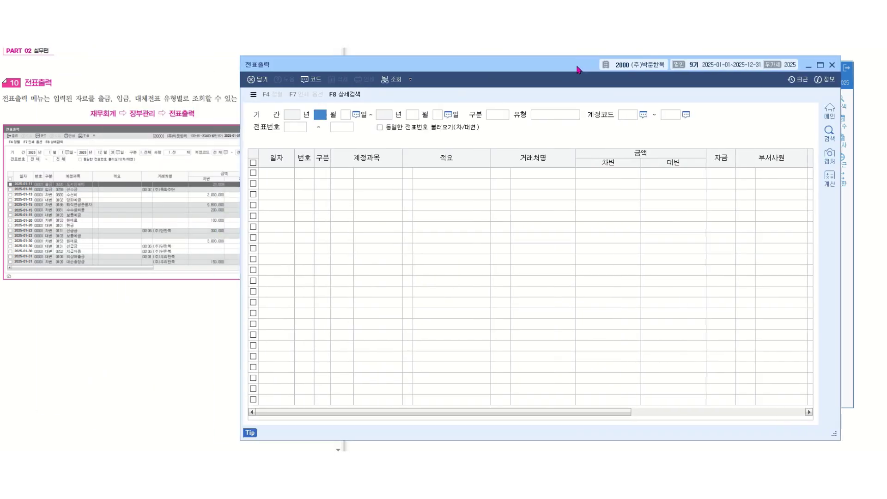
key("Return")
key("Return")
key("Return")
key("Return")
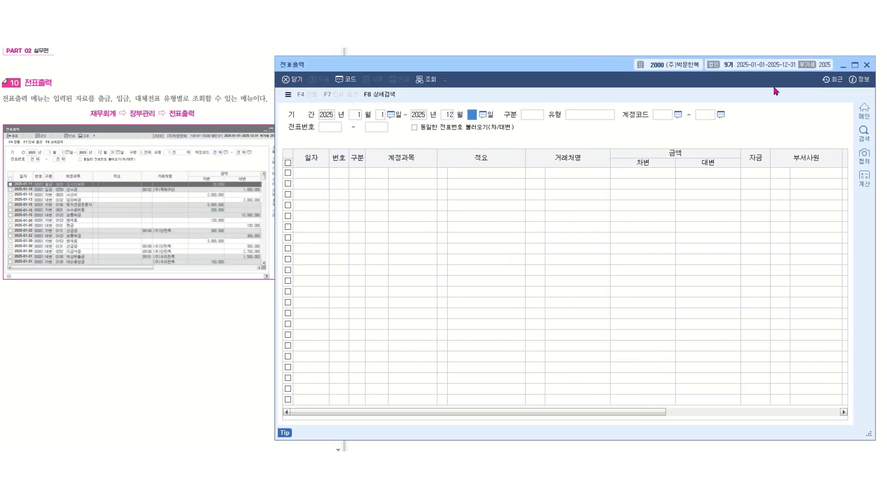
key("Return")
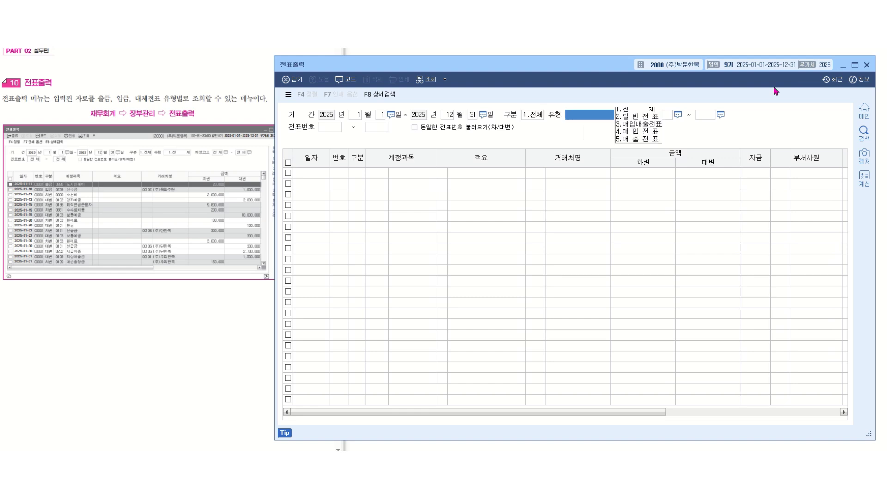
- Query the vouchers with 유형 1.전체 and all 계정코드 and 전표번호, and close the 전표출력
key("Return")
key("Return")
key("Return")
key("Return")
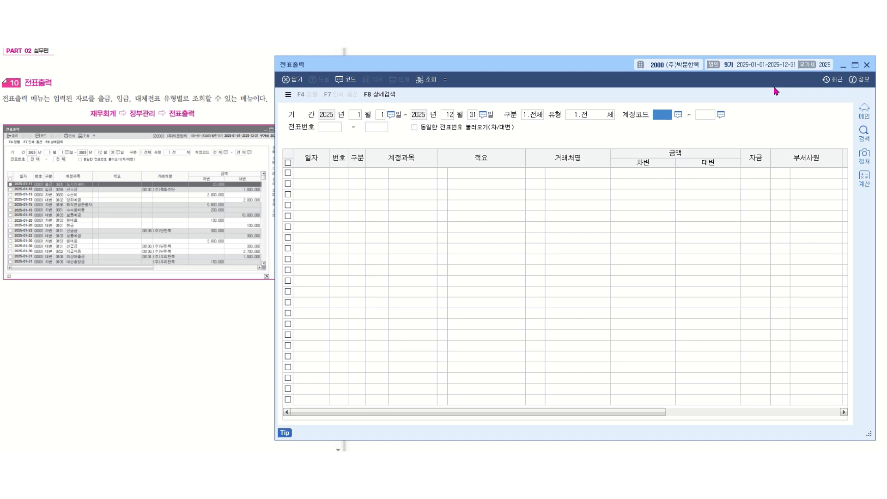
key("Return")
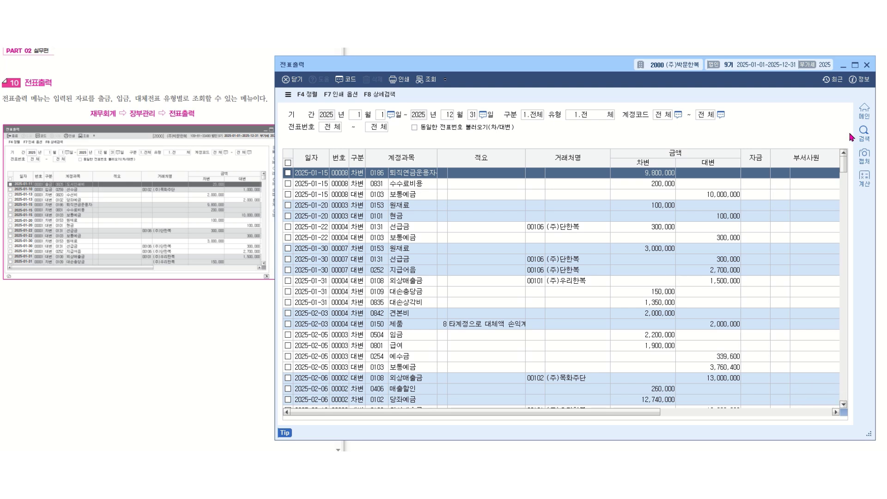
key("Escape")
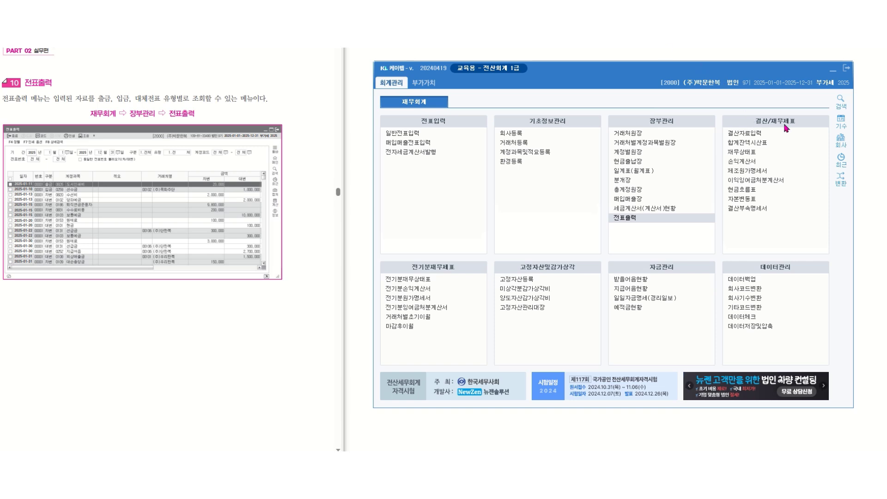
- Open the 재무상태표 beside the textbook and query it for June 2025
left_click(758, 152)
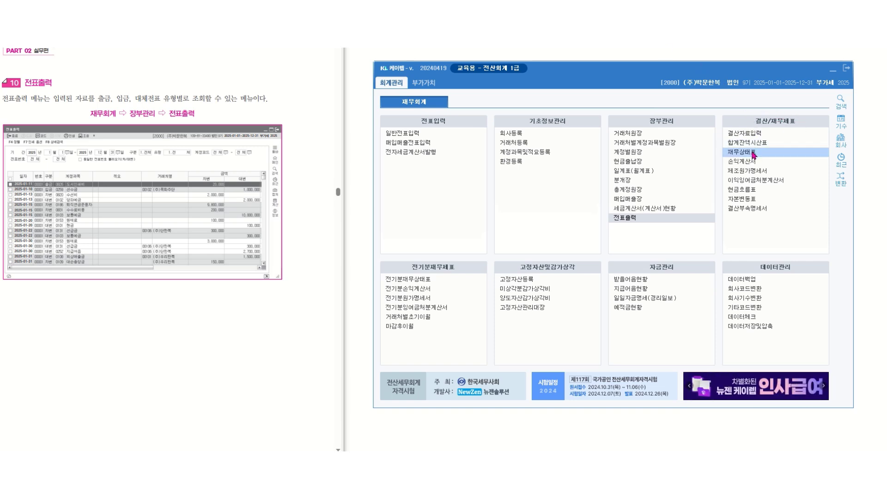
left_click_drag(400, 56, 556, 59)
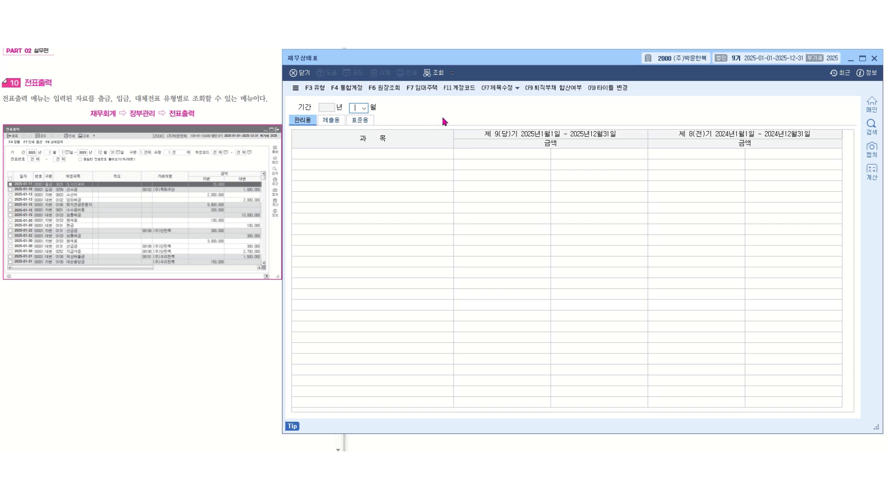
type("6")
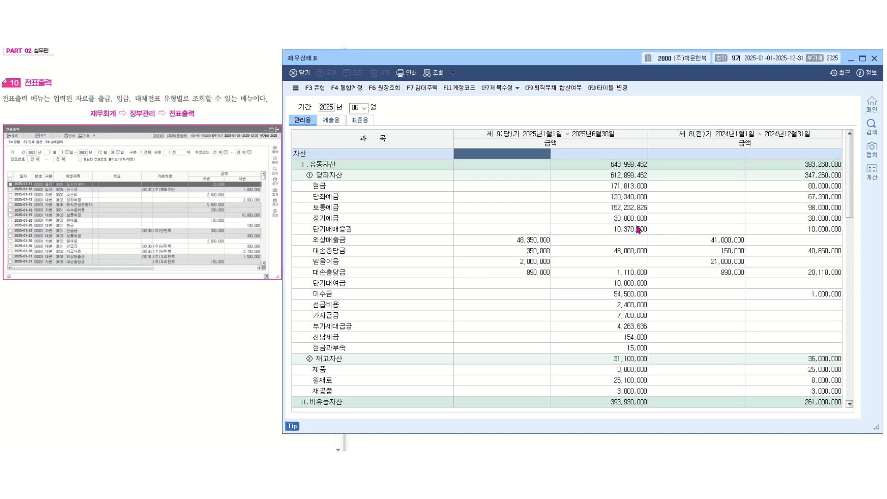
- Examine the 관리용 amounts of 외상매출금 and its 대손충당금, and of 건물 and its 감가상각누계액
left_click(351, 242)
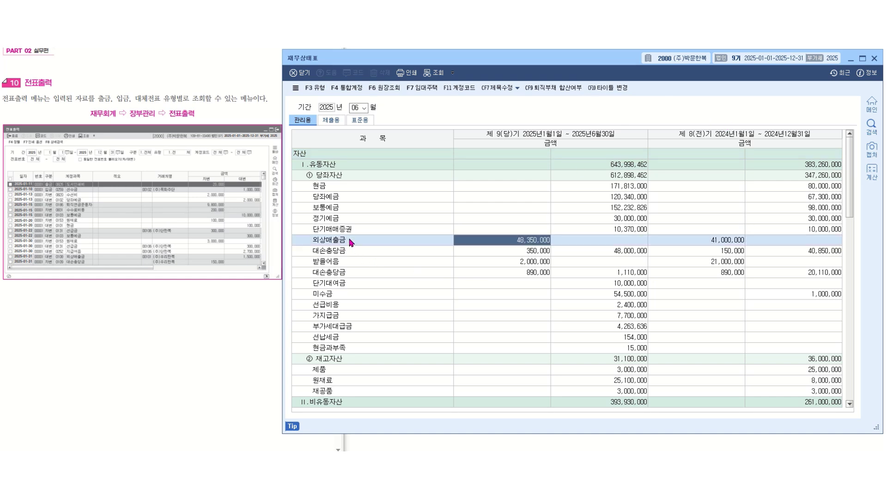
left_click(354, 253)
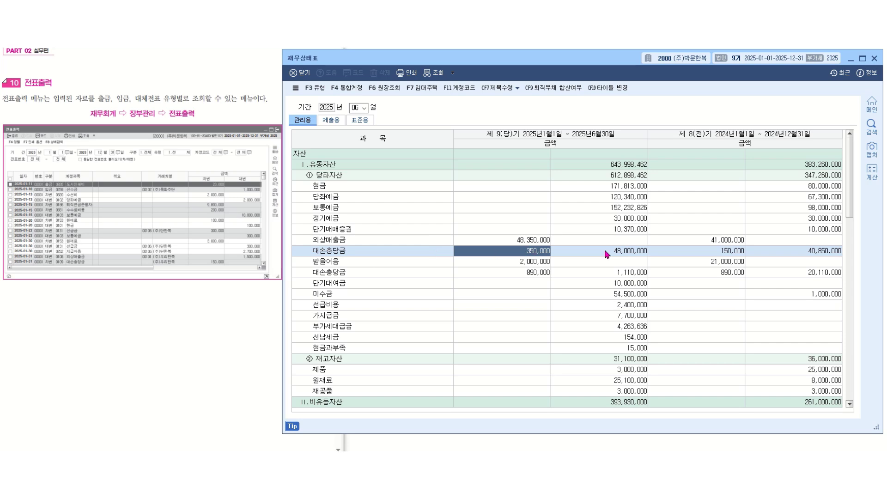
left_click(643, 253)
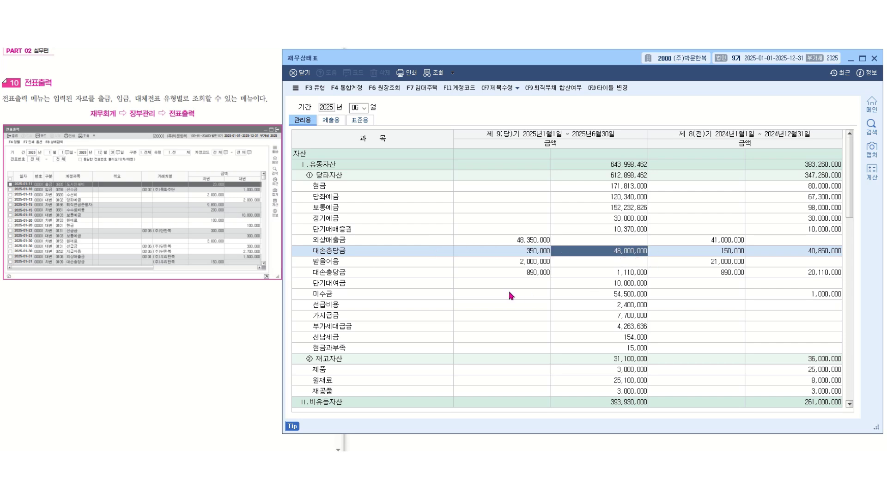
scroll(511, 295, "down", 3)
scroll(511, 295, "down", 4)
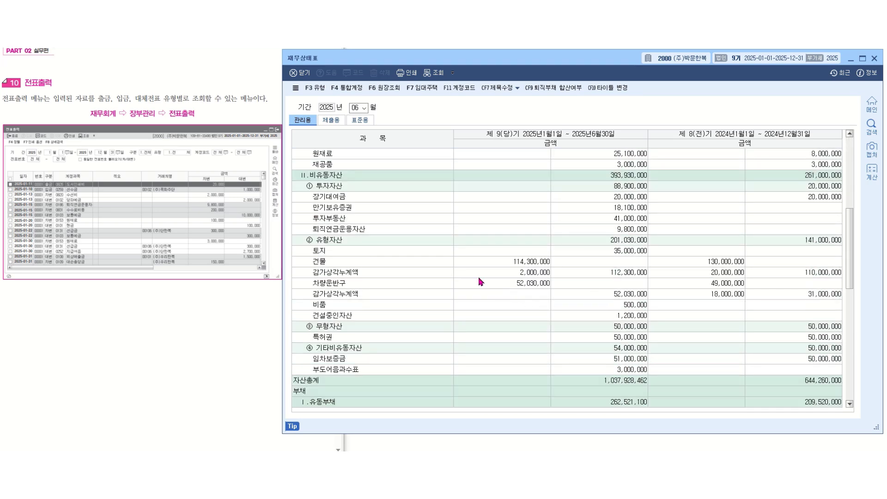
left_click(352, 266)
left_click(528, 272)
left_click(609, 274)
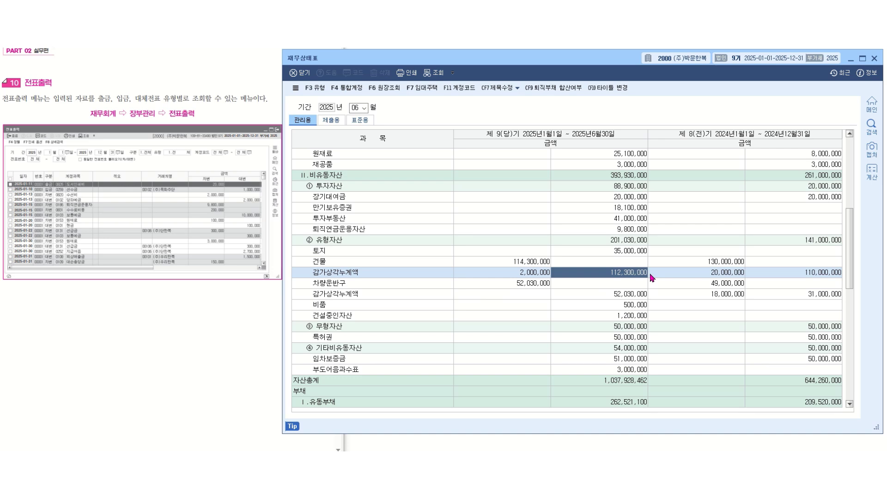
- Check 현금및현금성자산, 단기투자자산 and 매출채권 in the 제출용 version, and close the 재무상태표
left_click(329, 123)
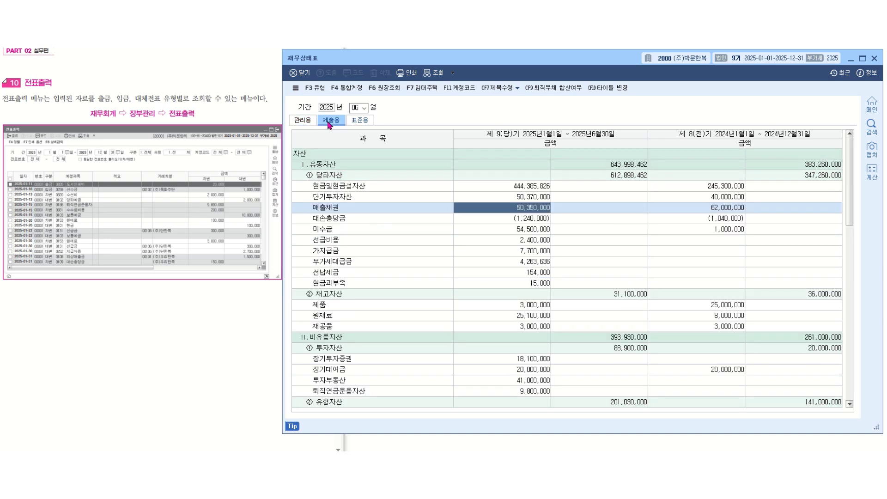
left_click(359, 188)
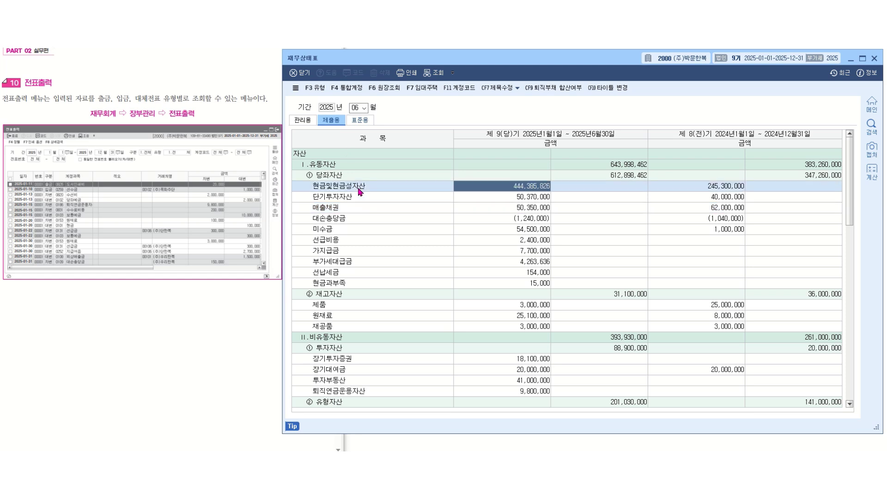
left_click(357, 199)
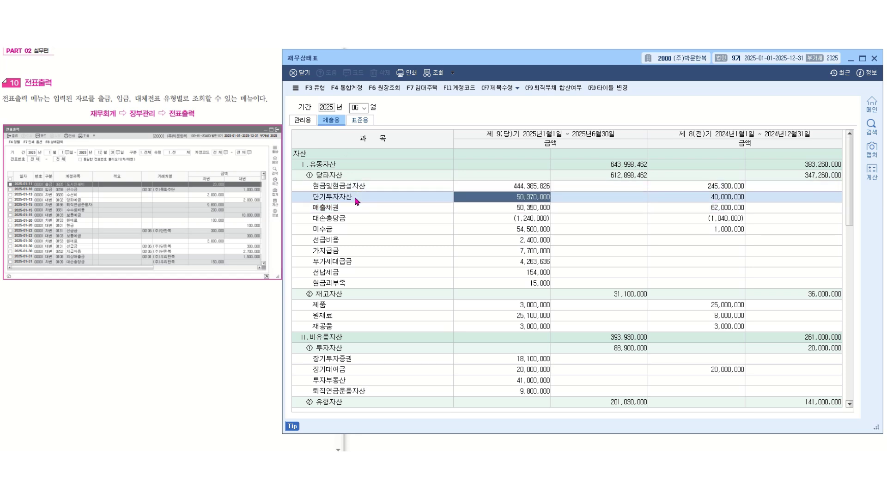
left_click(353, 209)
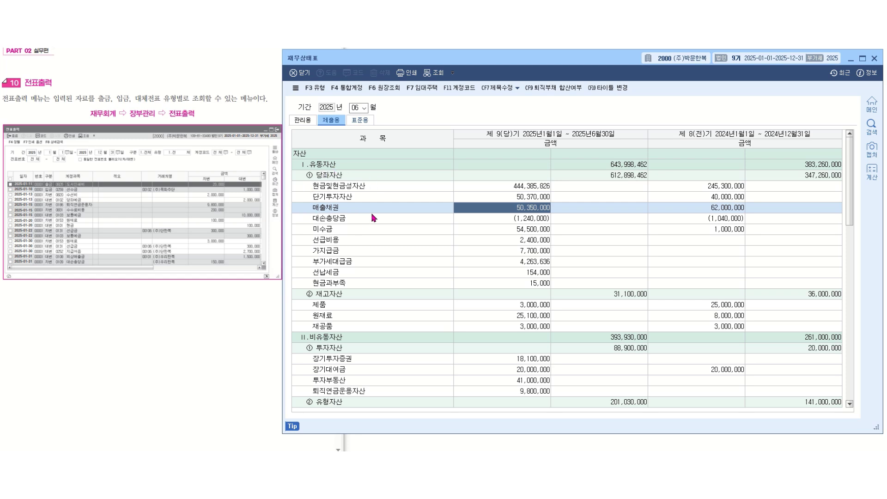
key("Escape")
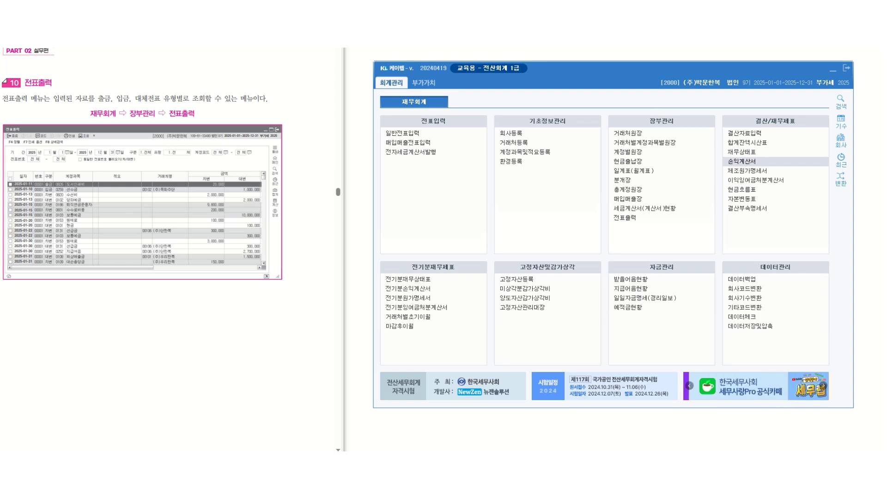
- Open the 손익계산서 beside the textbook and query it for June 2025
left_click(755, 162)
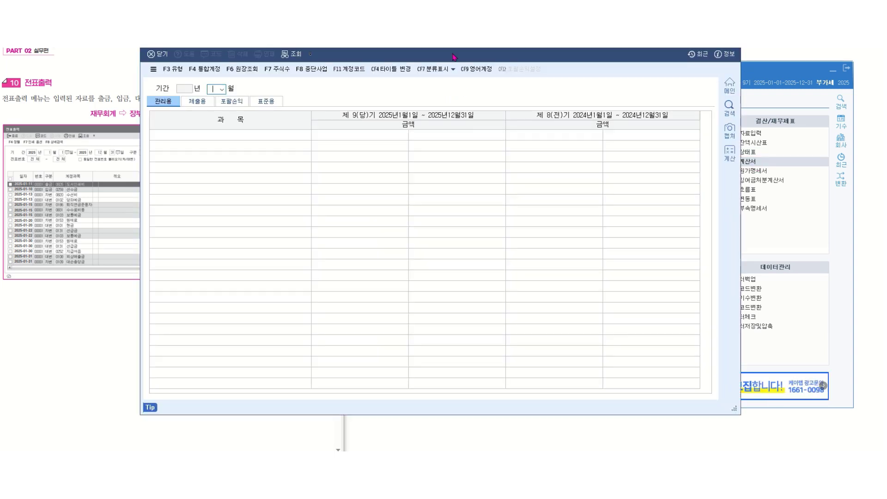
left_click_drag(512, 50, 579, 65)
left_click_drag(591, 66, 592, 69)
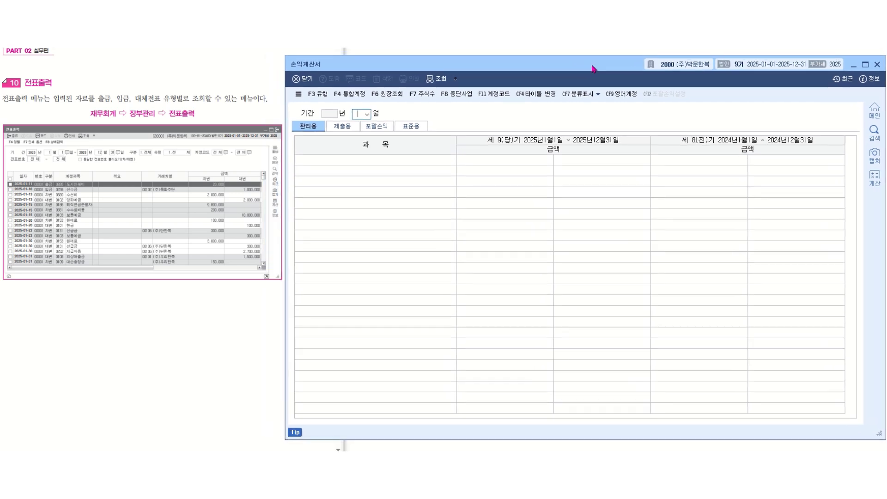
type("06")
key("Return")
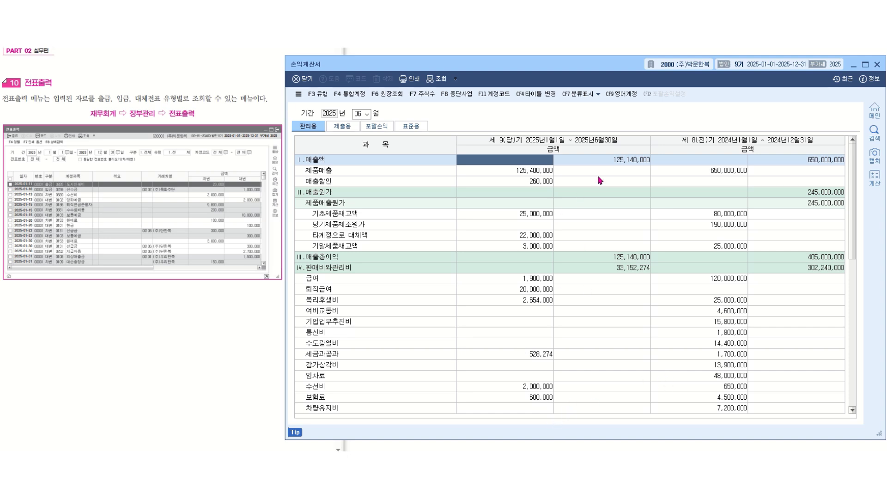
- Check the 당기 amounts of 매출원가, 매출총이익 and 당기순이익, and close the 손익계산서
left_click(623, 193)
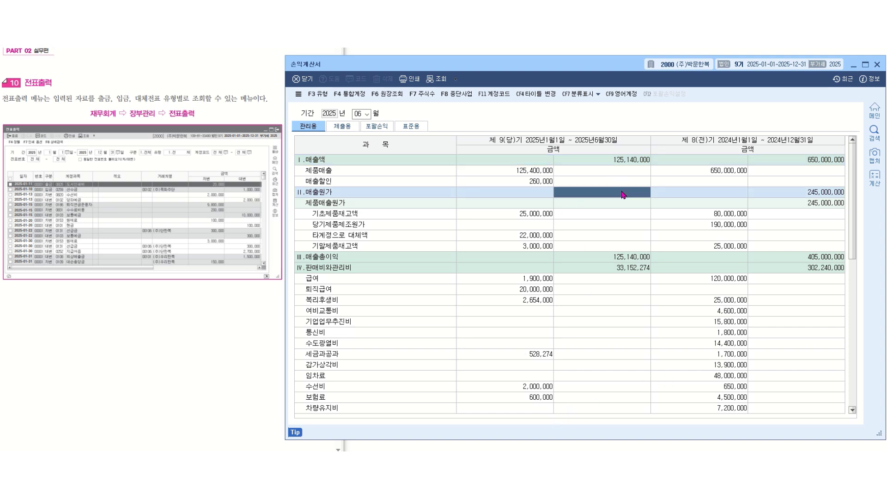
left_click(635, 258)
scroll(627, 307, "down", 10)
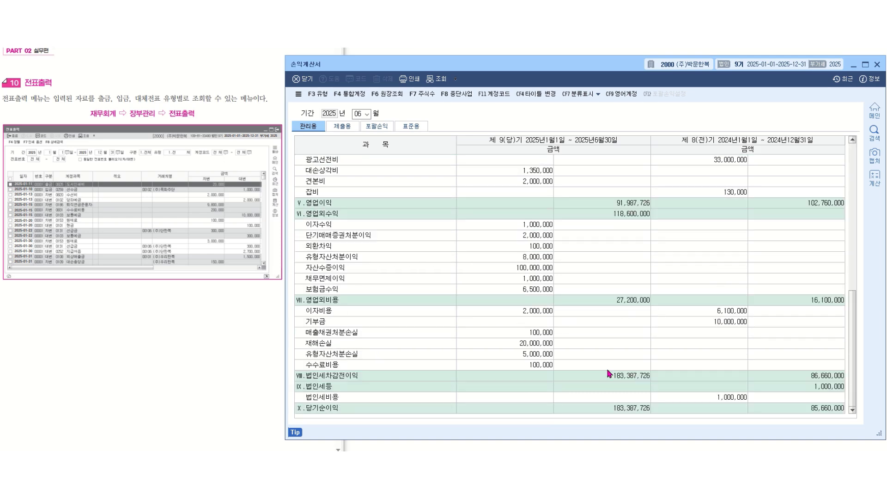
left_click(624, 410)
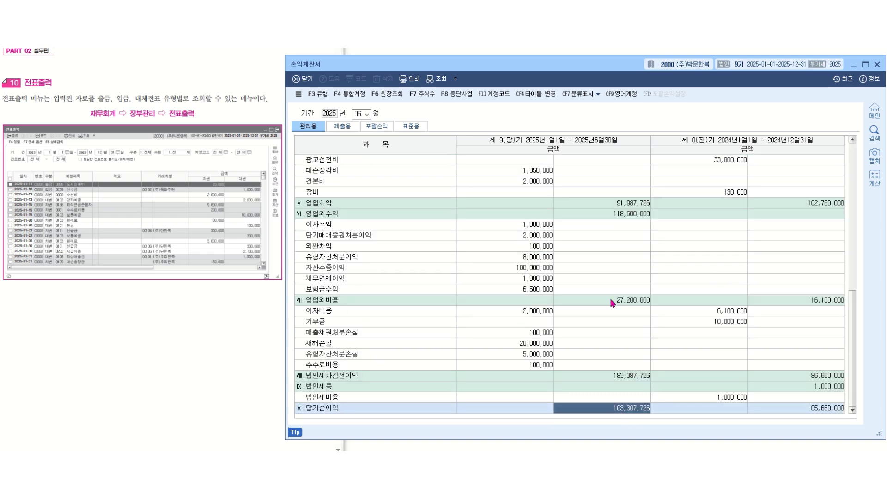
scroll(609, 290, "up", 10)
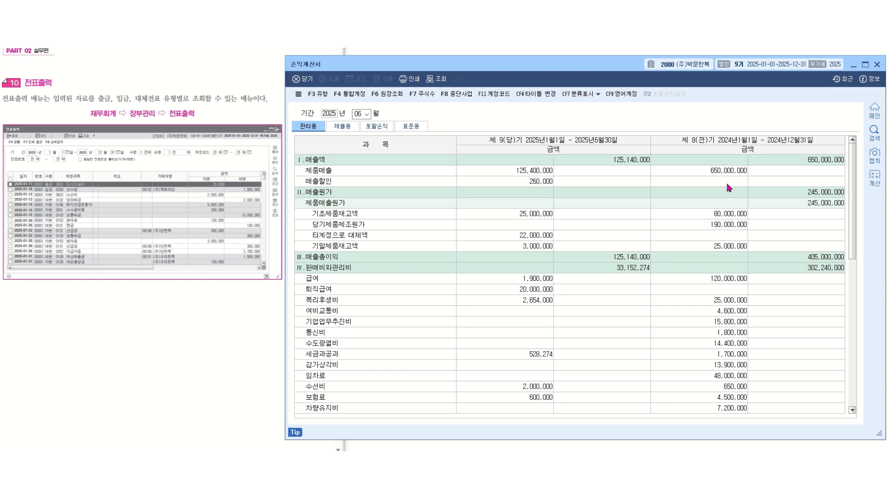
key("Escape")
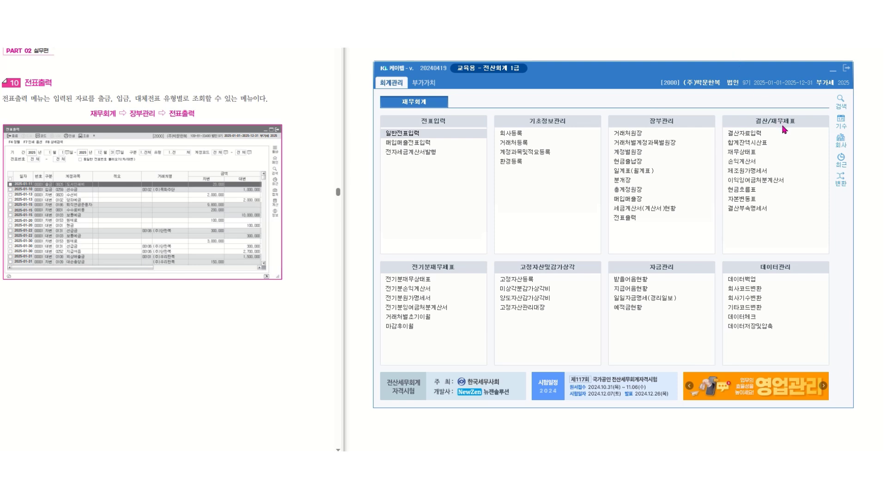
- Query the 합계잔액시산표 as of June 30, 2025, check the 대손충당금 row under 외상매출금, and close the report
left_click(764, 144)
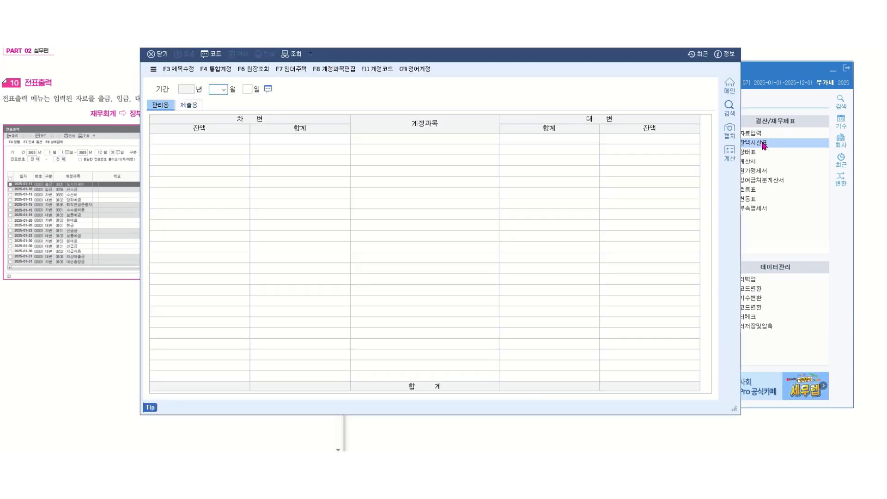
left_click_drag(297, 39, 440, 62)
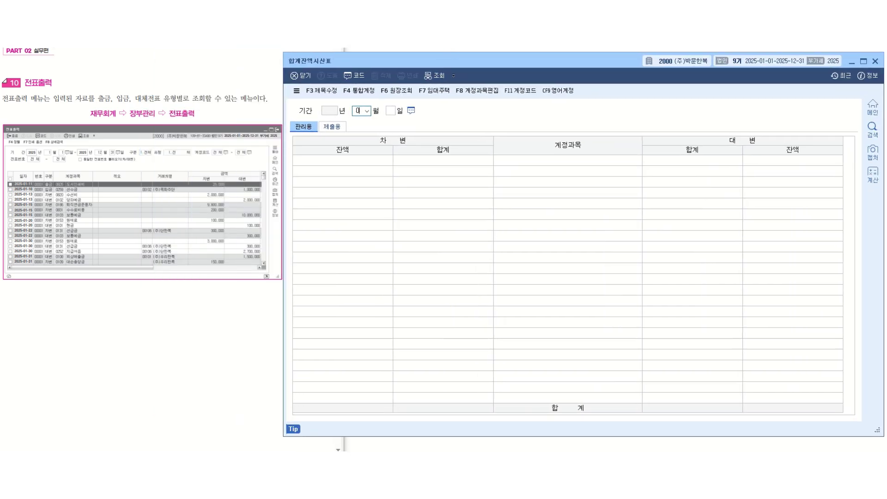
type("6")
key("Return")
key("Return")
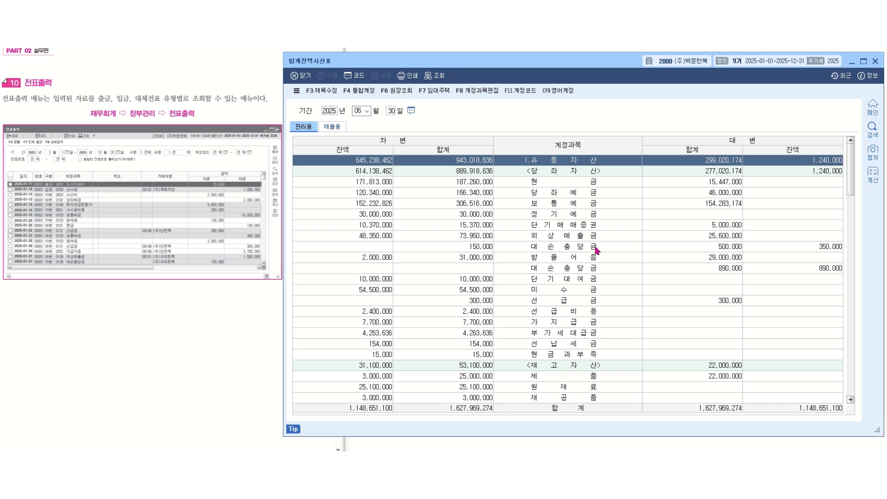
left_click(774, 250)
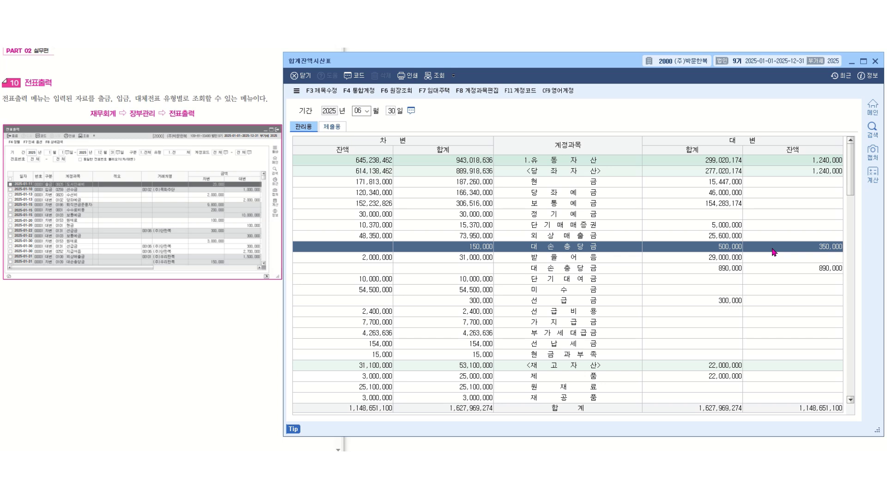
key("Escape")
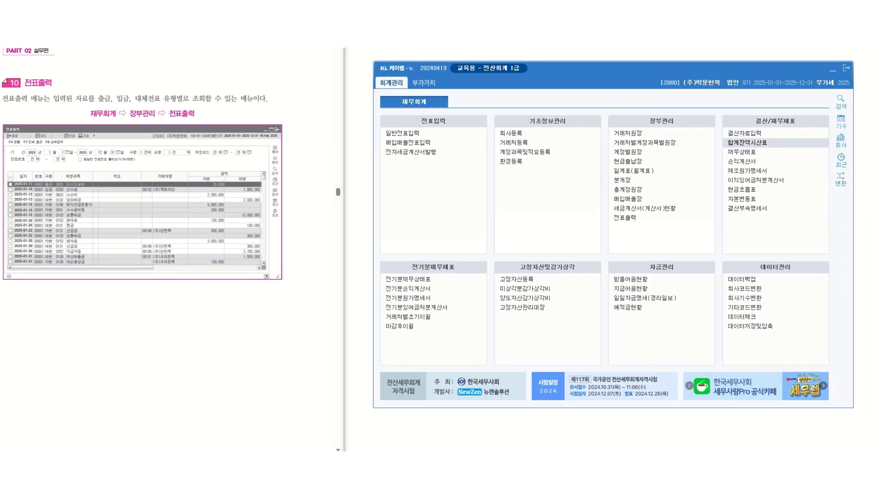
- Query the 부가가치세신고서 for January 1 to March 31, 2025 without loading saved data, check the 그 밖의 공제매입세액 amount, and close the return
left_click(430, 83)
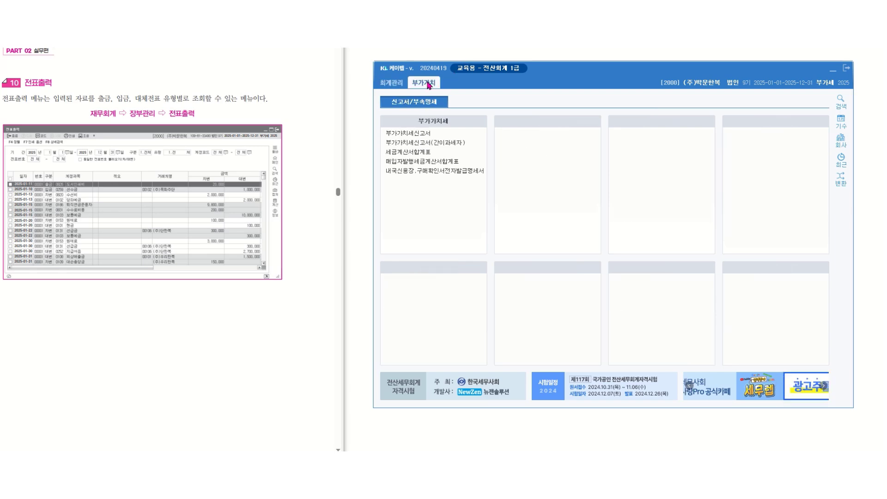
left_click(433, 135)
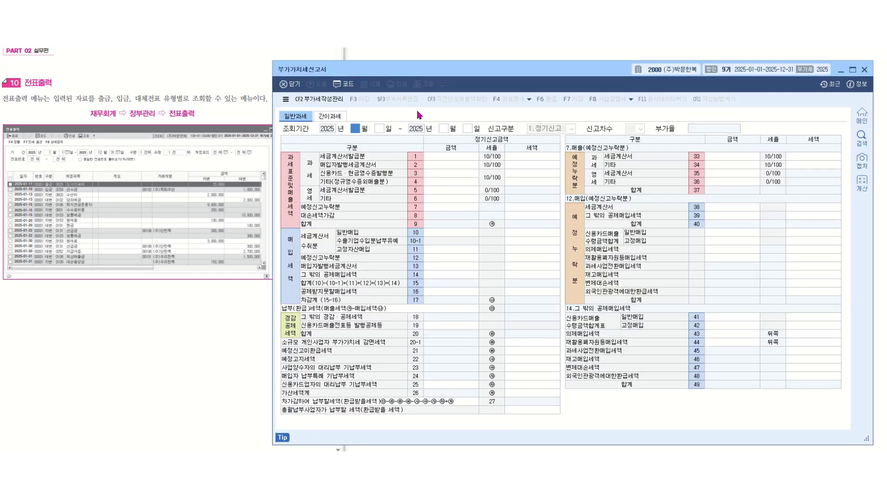
type("1")
key("Return")
key("Return")
type("3")
key("Return")
key("Return")
key("Return")
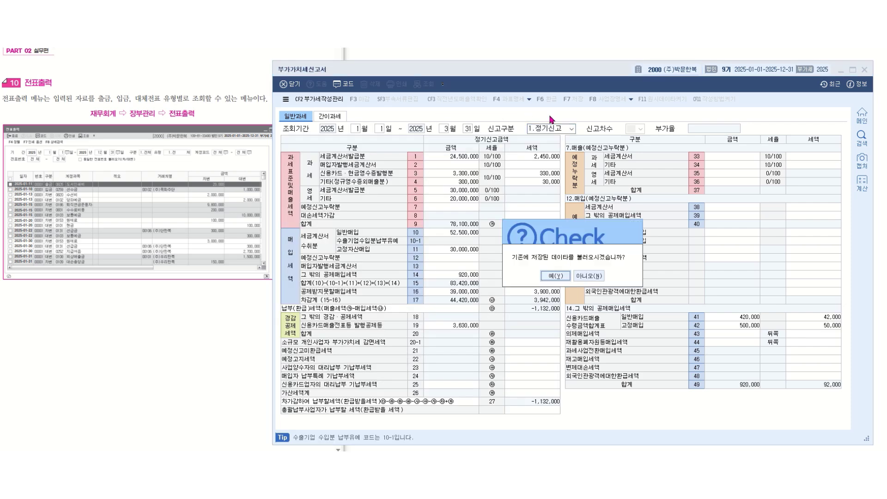
left_click(598, 276)
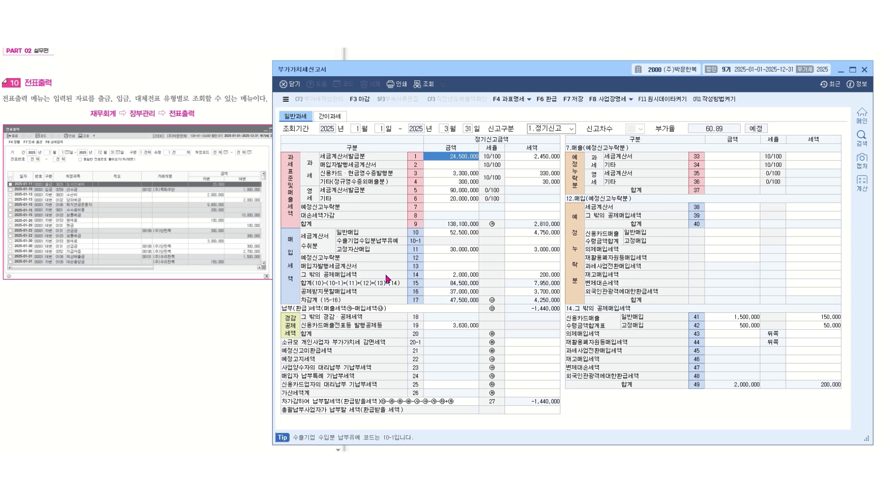
left_click(444, 278)
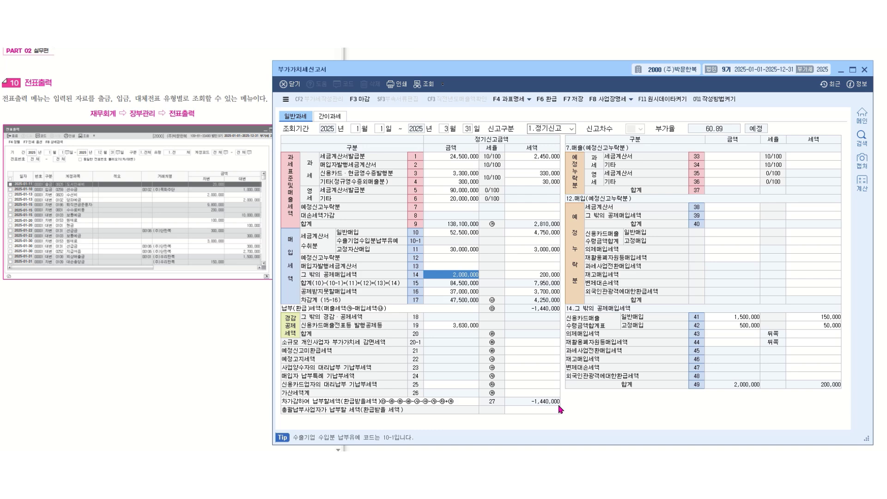
key("Escape")
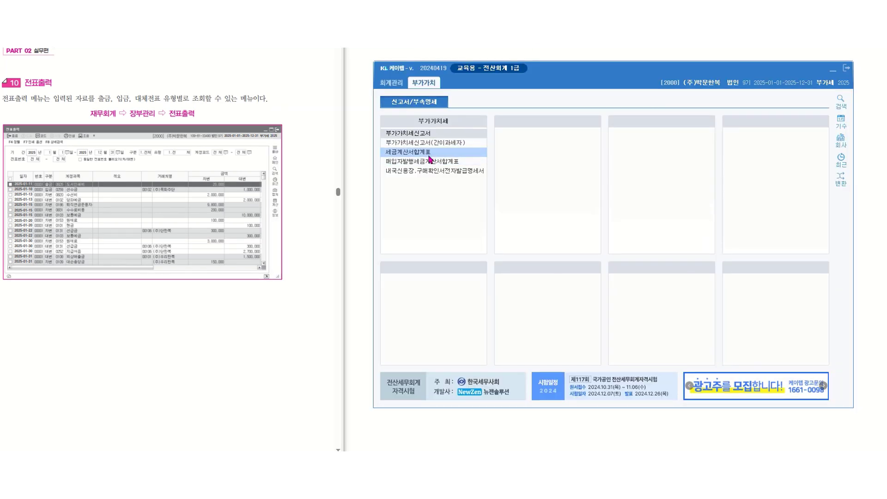
- Query the 세금계산서합계표 for January to March 2025 beside the textbook and view the 전체데이터 list of the 매입 invoices
left_click(428, 155)
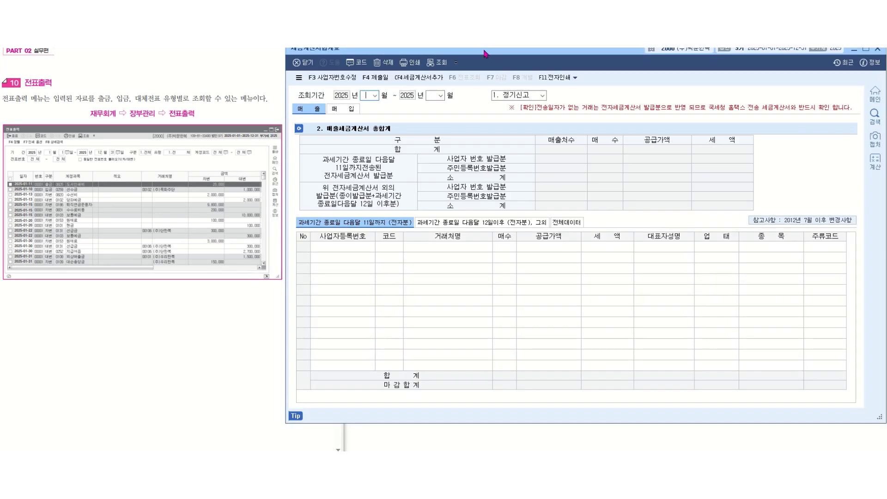
left_click_drag(498, 54, 496, 63)
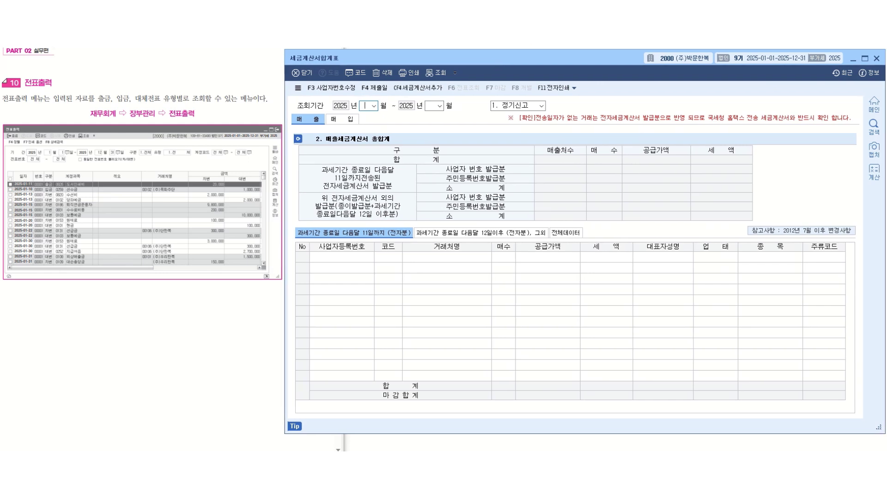
key("Return")
type("3")
key("Return")
key("Return")
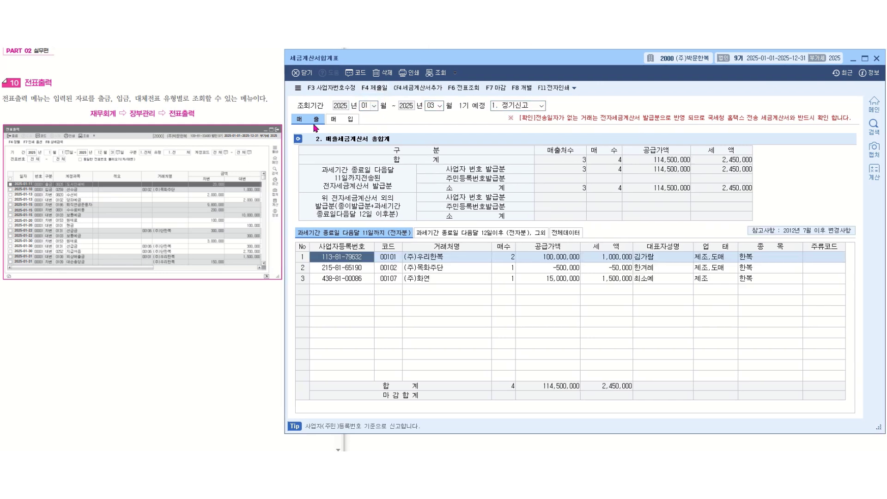
left_click(351, 121)
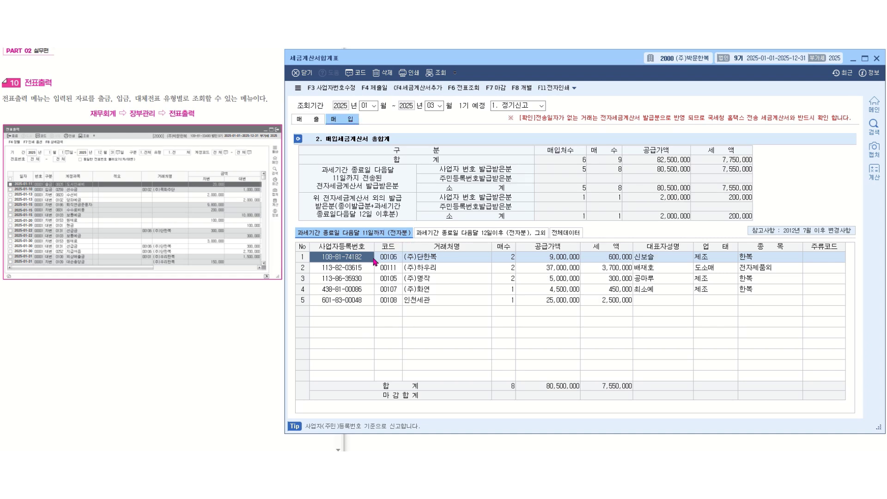
left_click(574, 236)
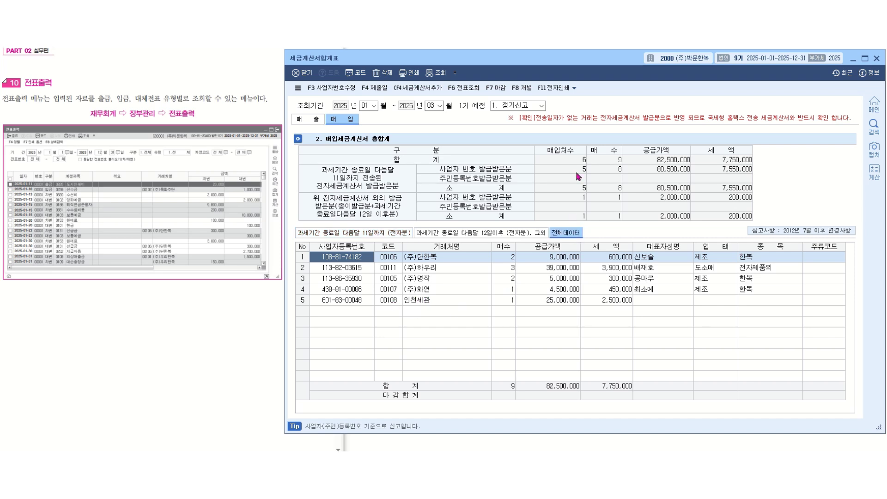